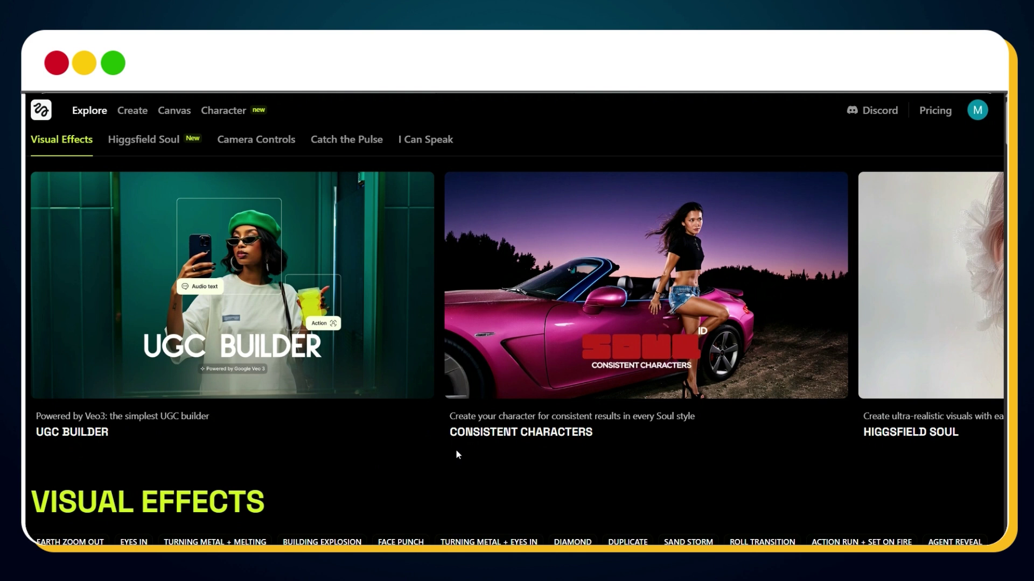
# Step: Train the Café Comfort Vibe character from all ten photos in Downloads > Me
pyautogui.click(213, 116)
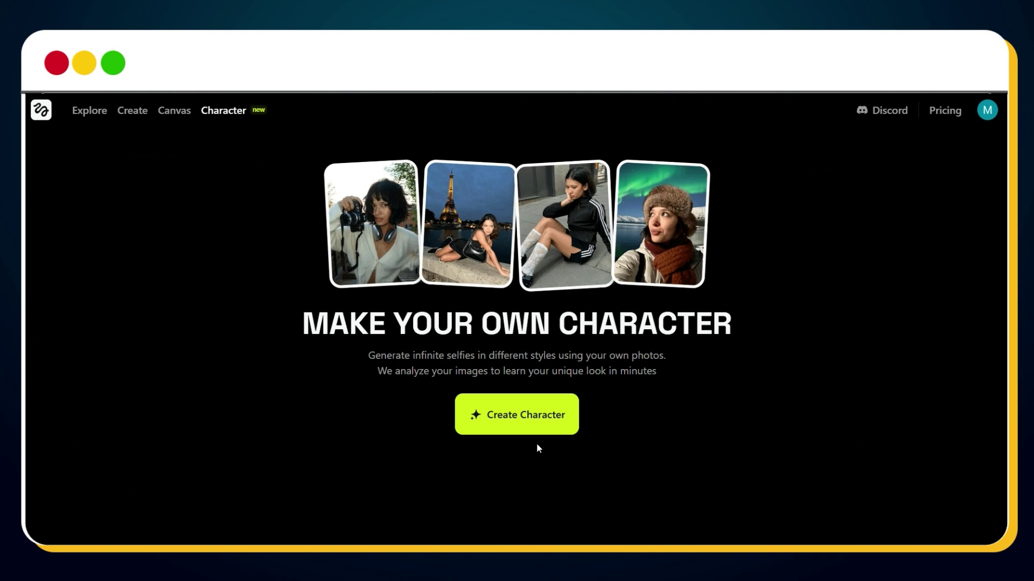
pyautogui.click(536, 428)
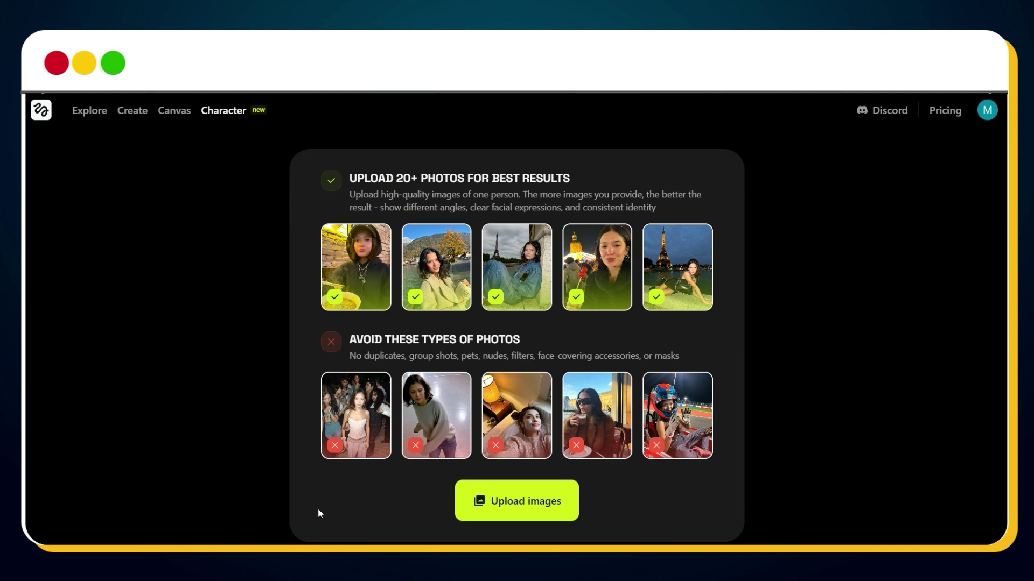
pyautogui.click(538, 503)
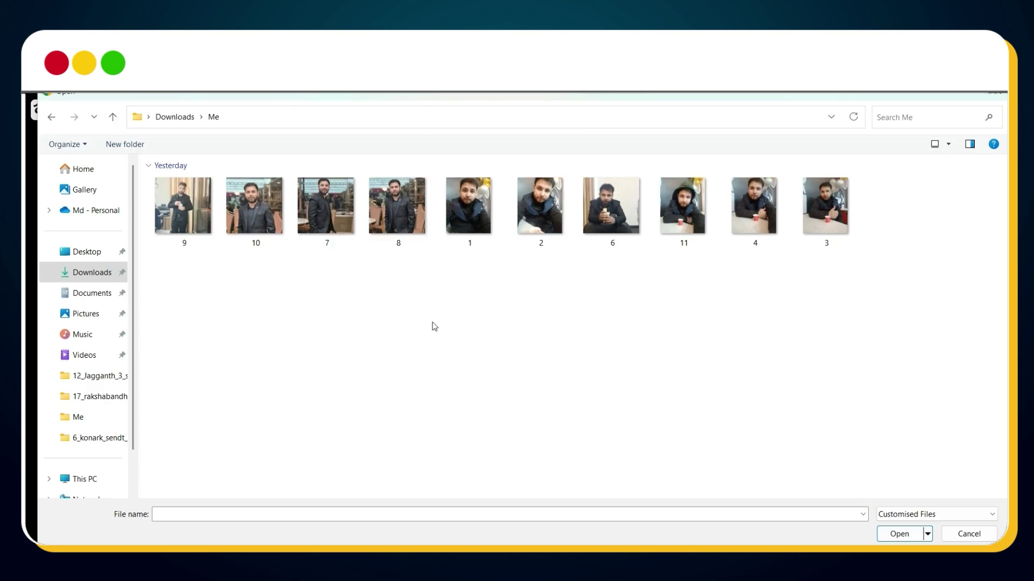
pyautogui.hotkey('ctrl', 'a')
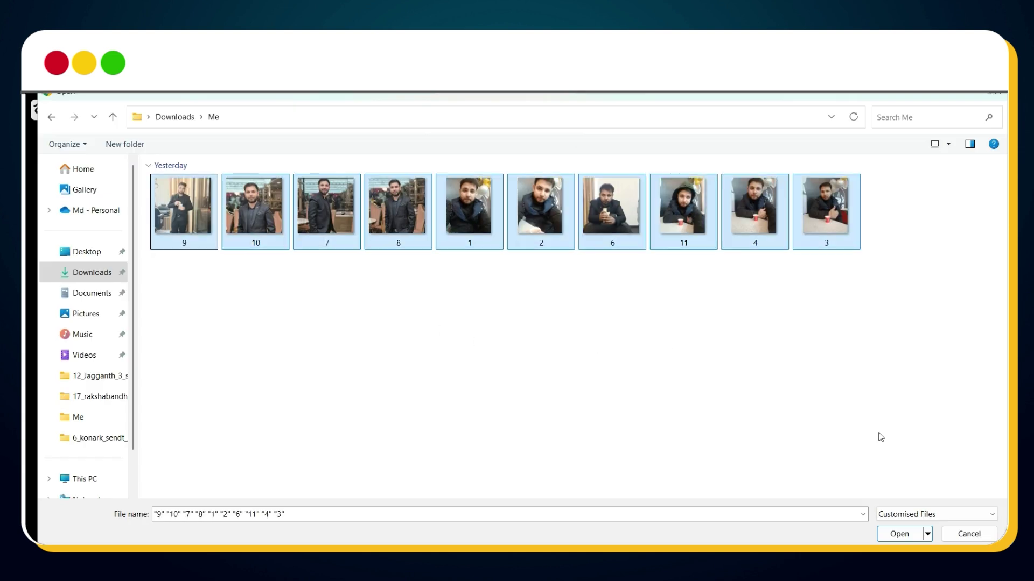
pyautogui.click(898, 534)
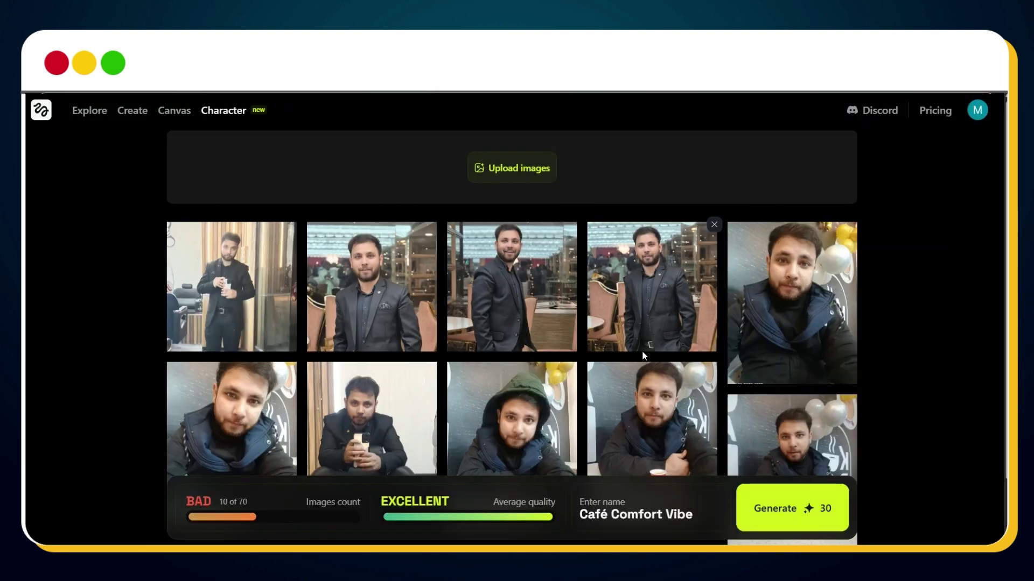
pyautogui.scroll(-2, 646, 355)
pyautogui.click(790, 508)
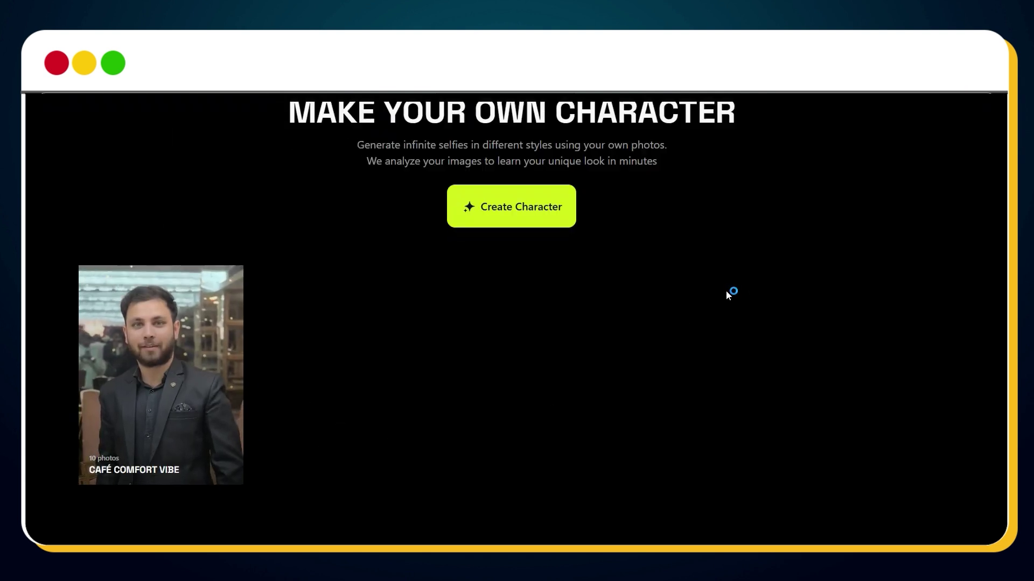
pyautogui.moveTo(208, 418)
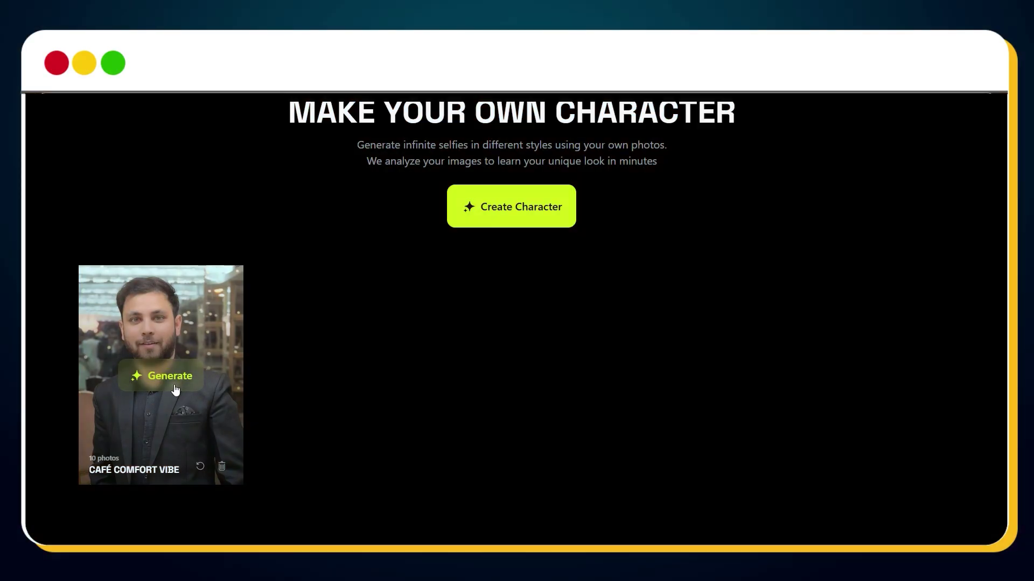
# Step: Start a Soul image with the Café Comfort Vibe character at a 16:9 aspect ratio
pyautogui.click(171, 384)
pyautogui.click(332, 525)
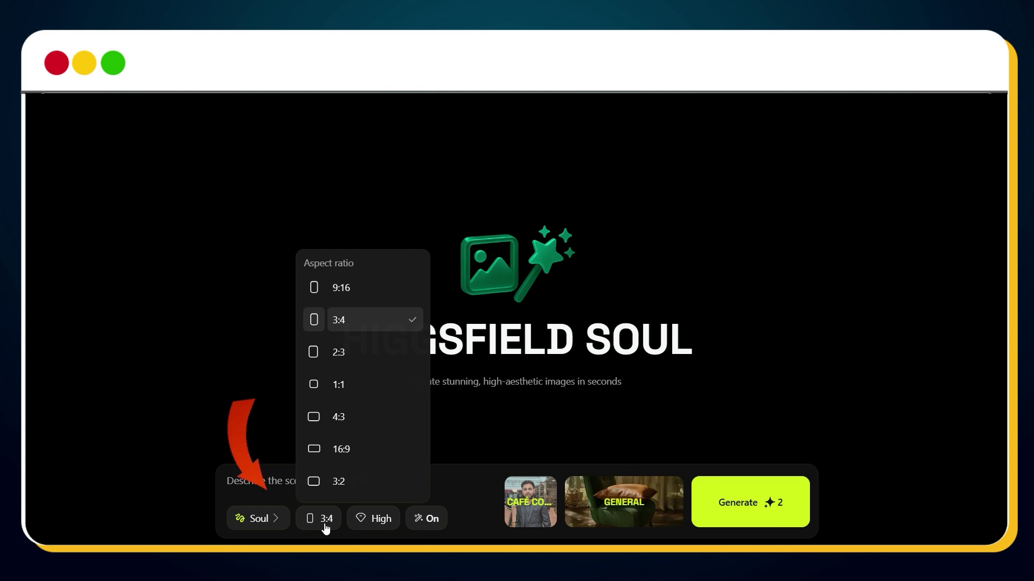
pyautogui.click(365, 449)
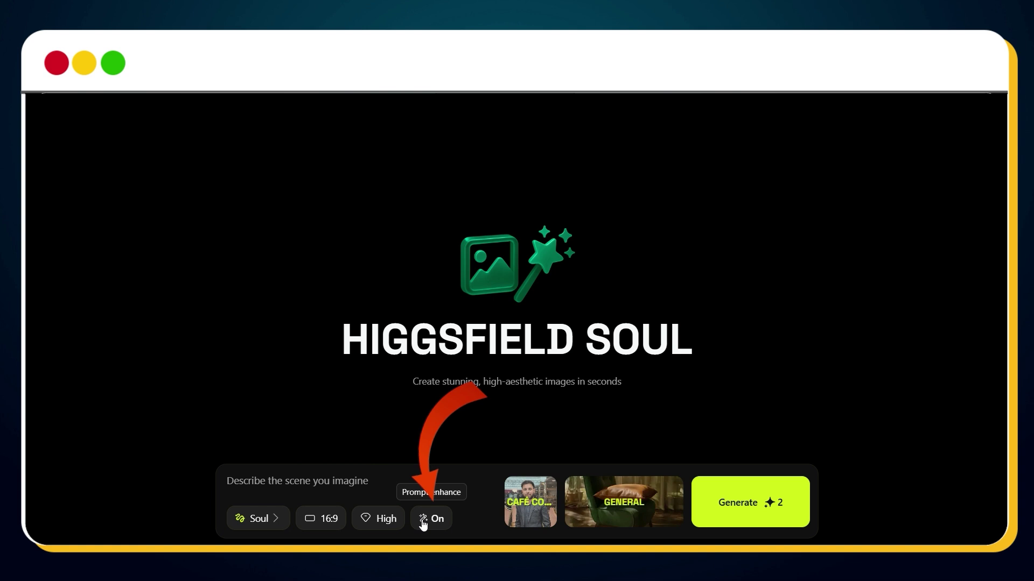
# Step: Keep the General visual style and the Café Comfort Vibe character selected
pyautogui.click(621, 517)
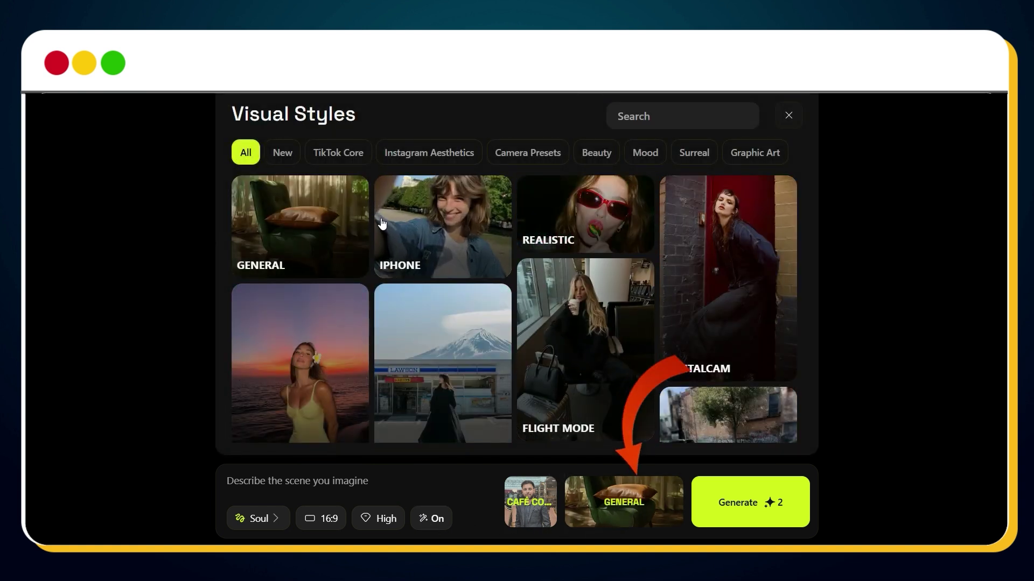
pyautogui.scroll(-10, 619, 314)
pyautogui.scroll(10, 619, 315)
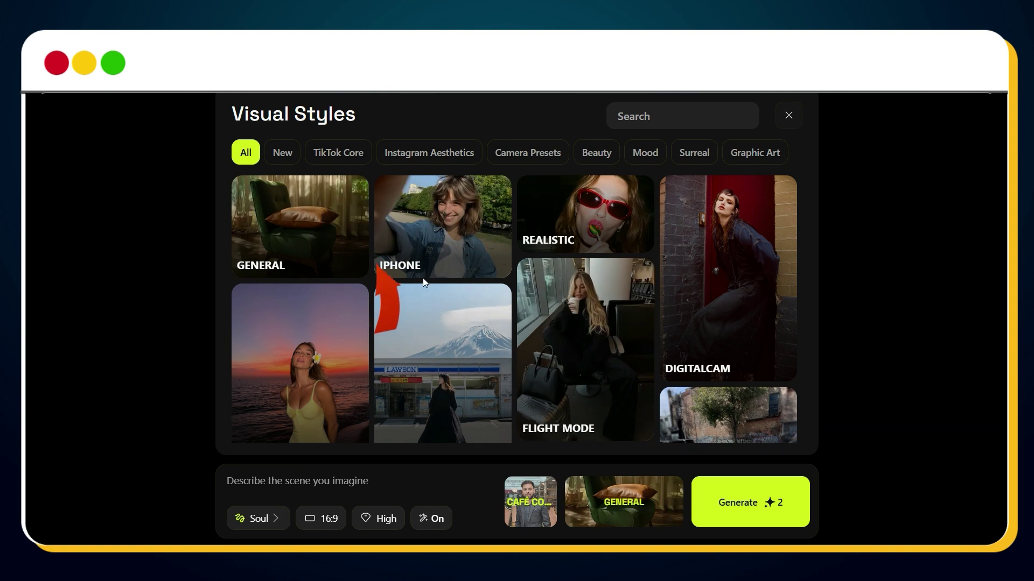
pyautogui.click(284, 226)
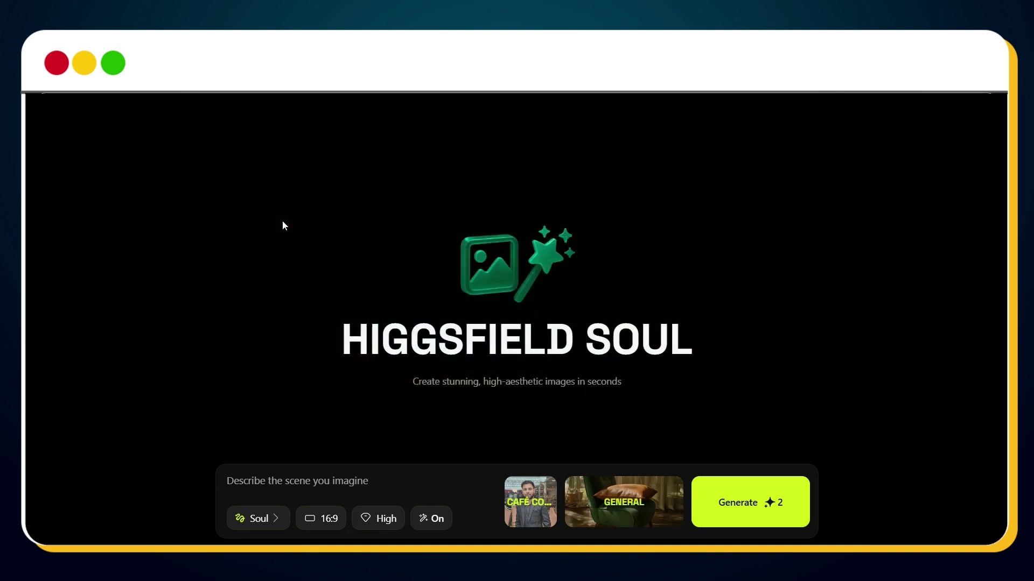
pyautogui.click(541, 525)
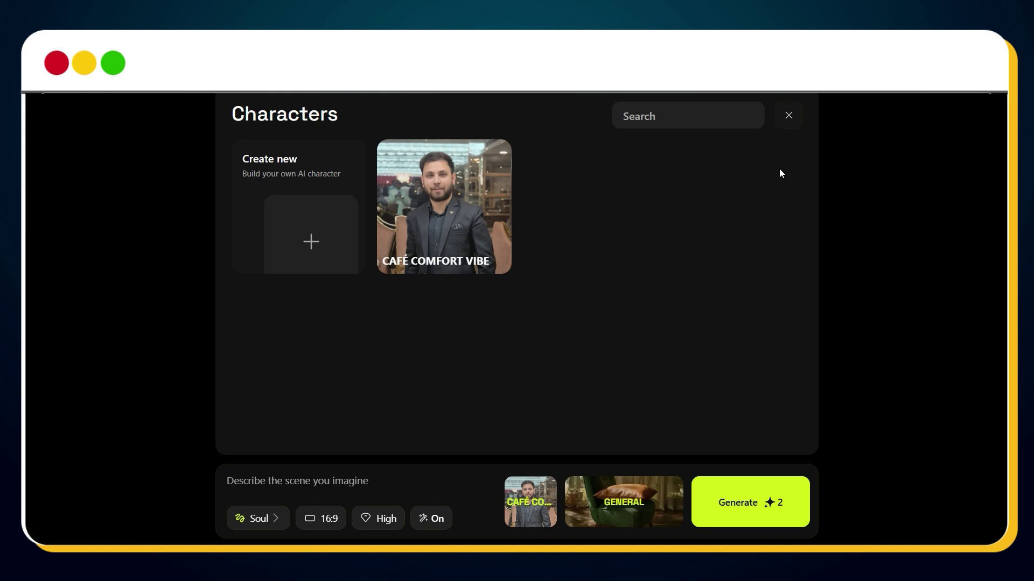
pyautogui.click(466, 234)
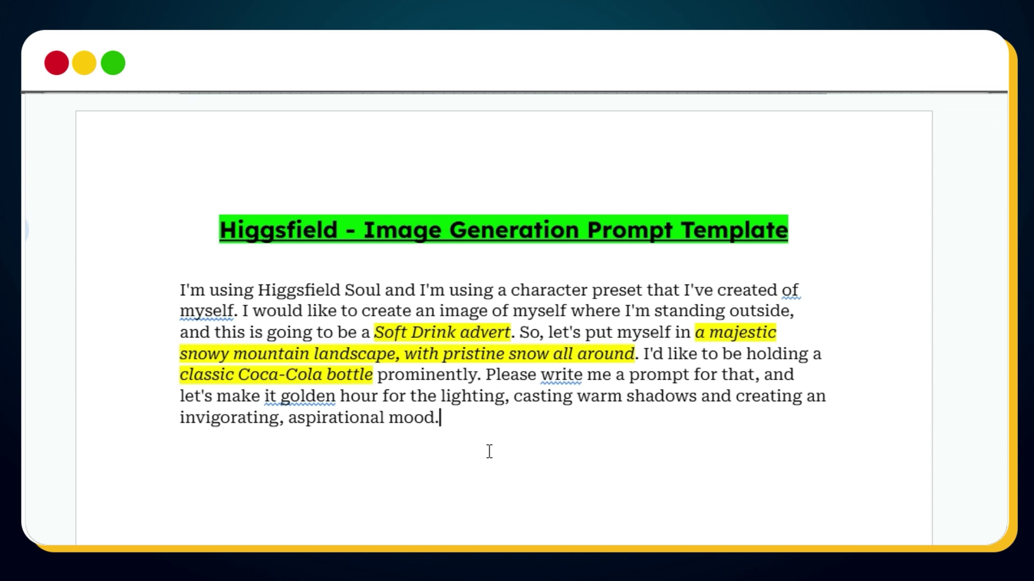
# Step: Have ChatGPT turn the Docs template into a golden-hour snowy-mountain Coca-Cola prompt and paste it into Soul
pyautogui.moveTo(489, 451); pyautogui.dragTo(235, 312)
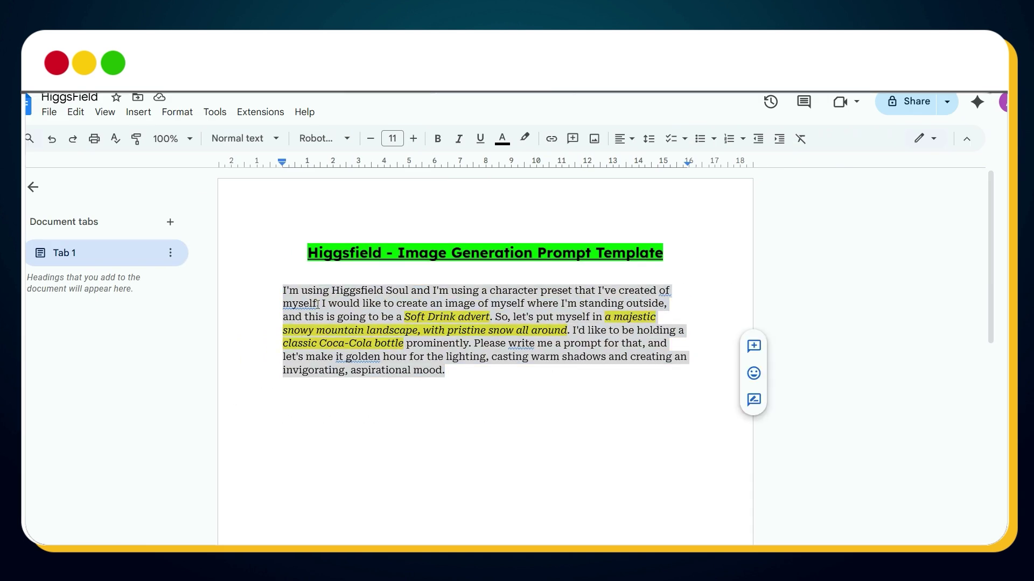
pyautogui.rightClick(318, 304)
pyautogui.click(372, 229)
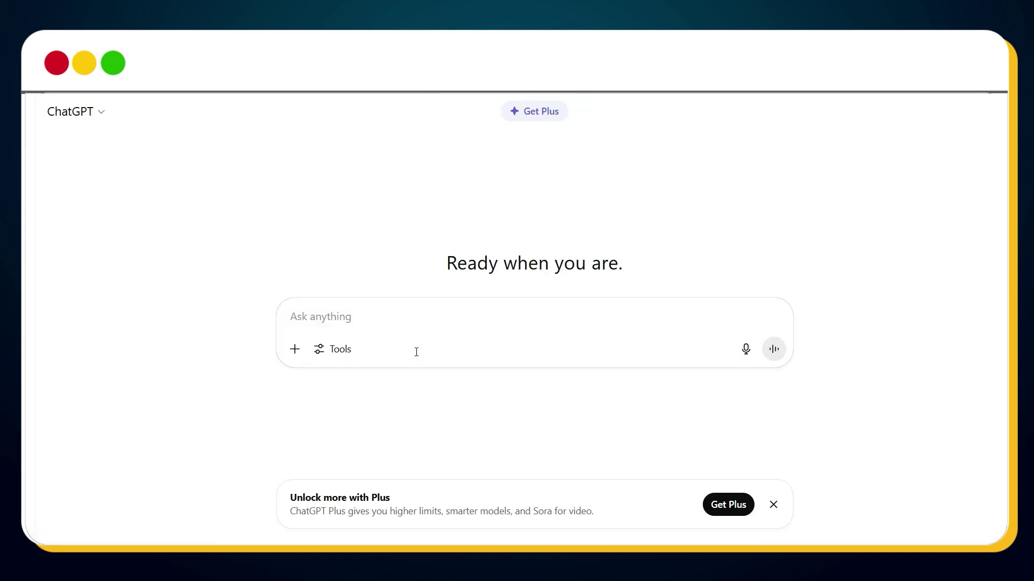
pyautogui.hotkey('ctrl', 'v')
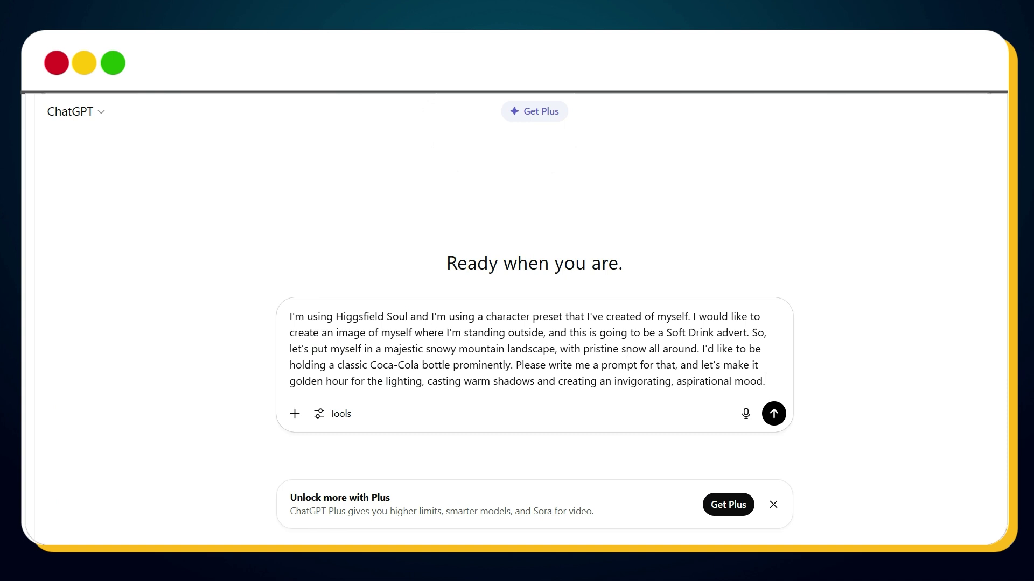
pyautogui.click(774, 413)
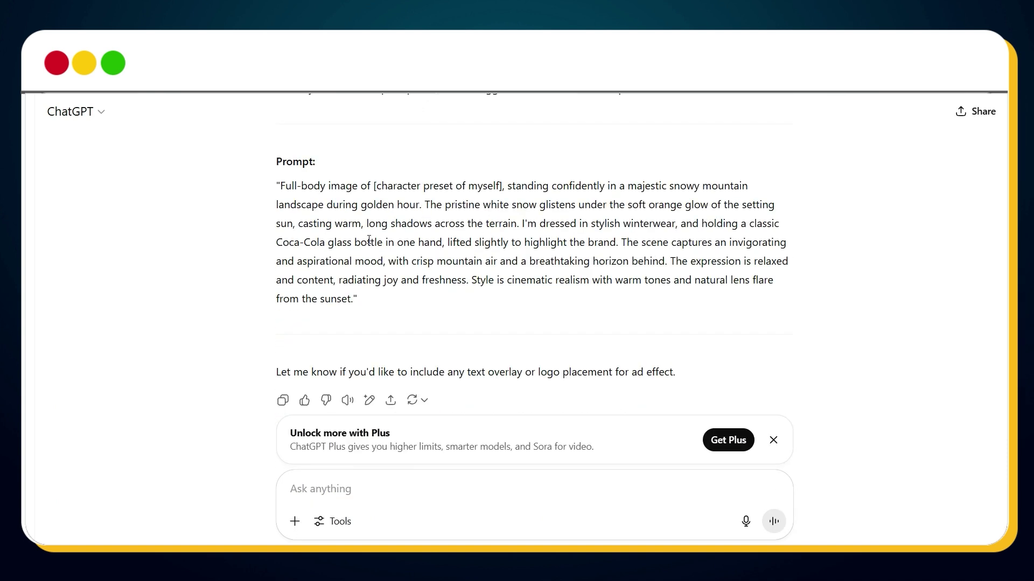
pyautogui.moveTo(281, 187); pyautogui.dragTo(354, 299)
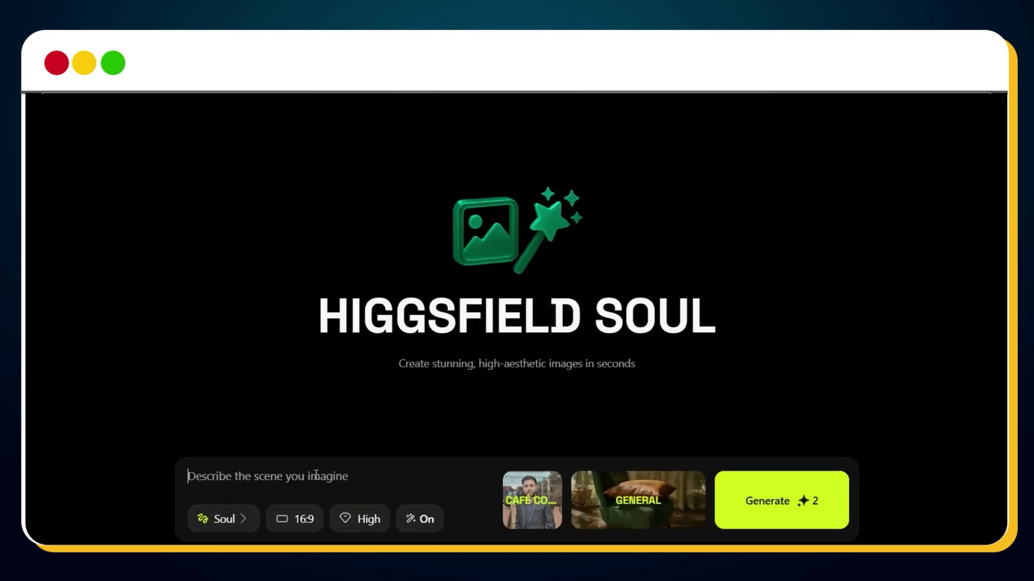
pyautogui.hotkey('ctrl', 'v')
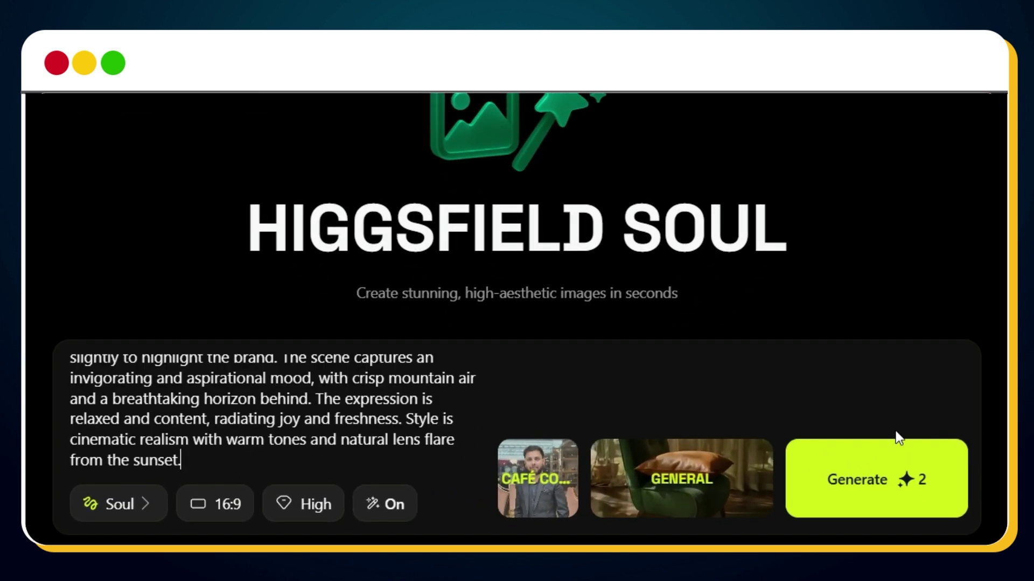
# Step: Generate the snowy-mountain Coca-Cola images, inspect the first one, then generate a second batch
pyautogui.click(893, 490)
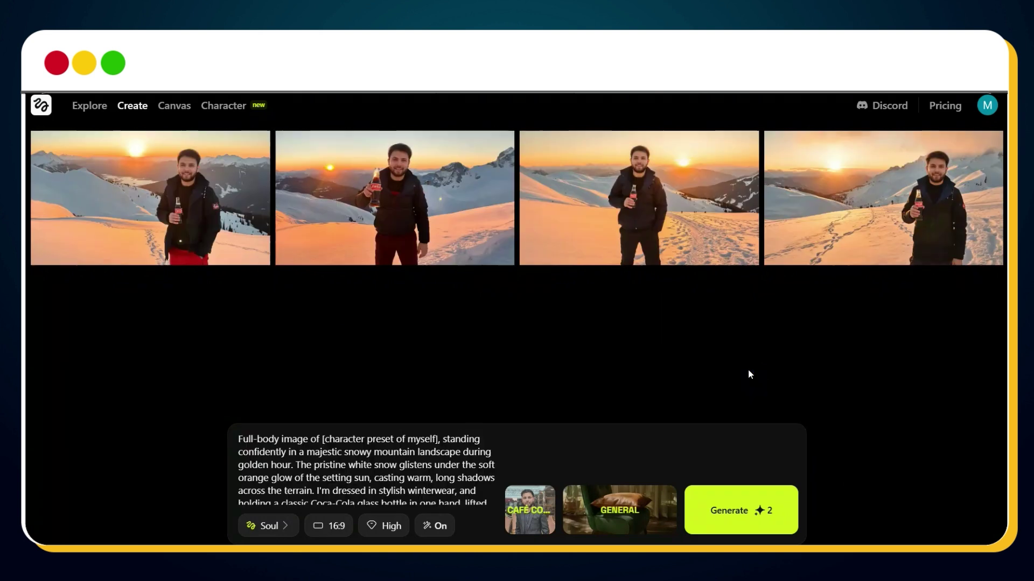
pyautogui.click(179, 194)
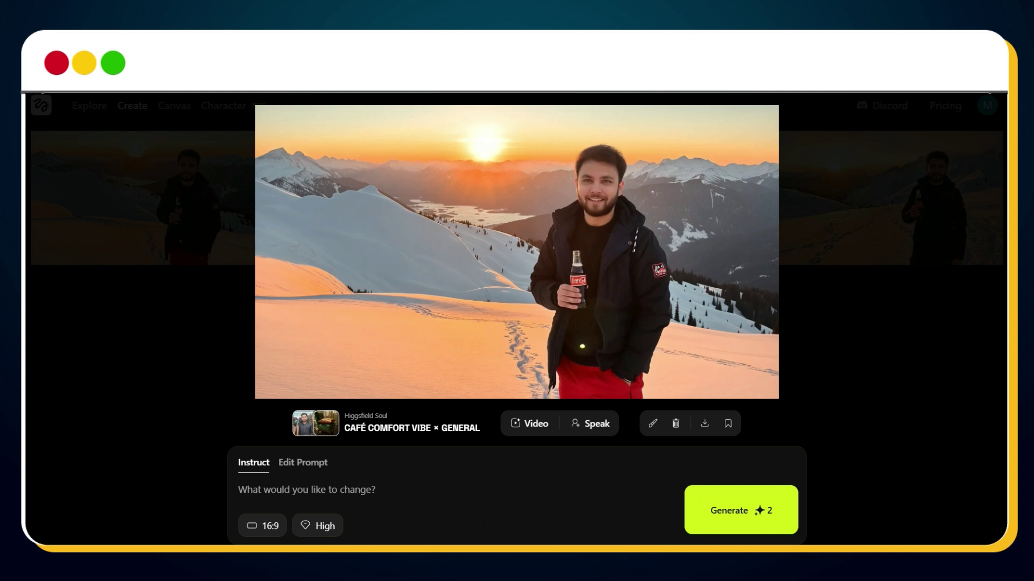
pyautogui.click(36, 97)
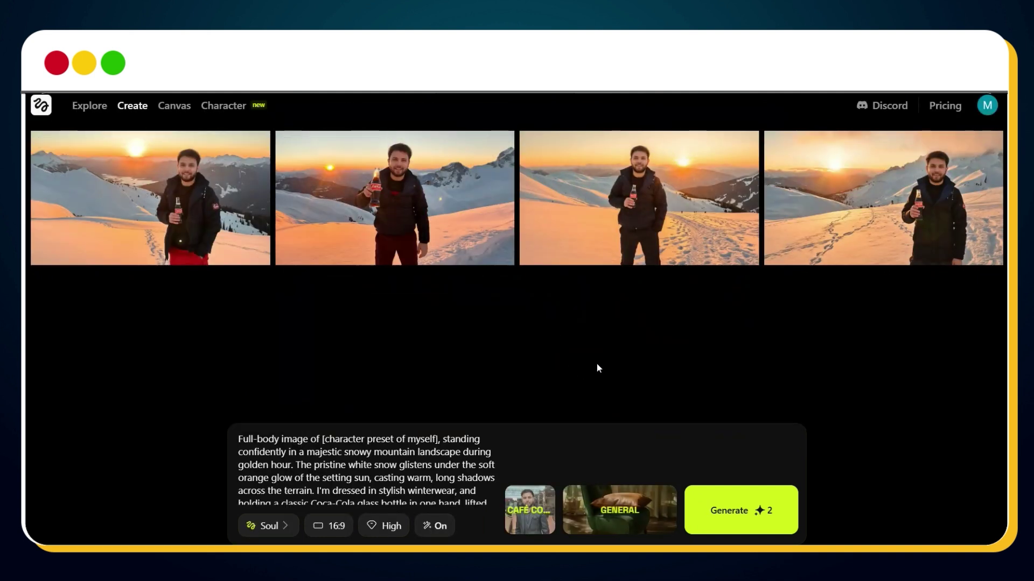
pyautogui.click(764, 509)
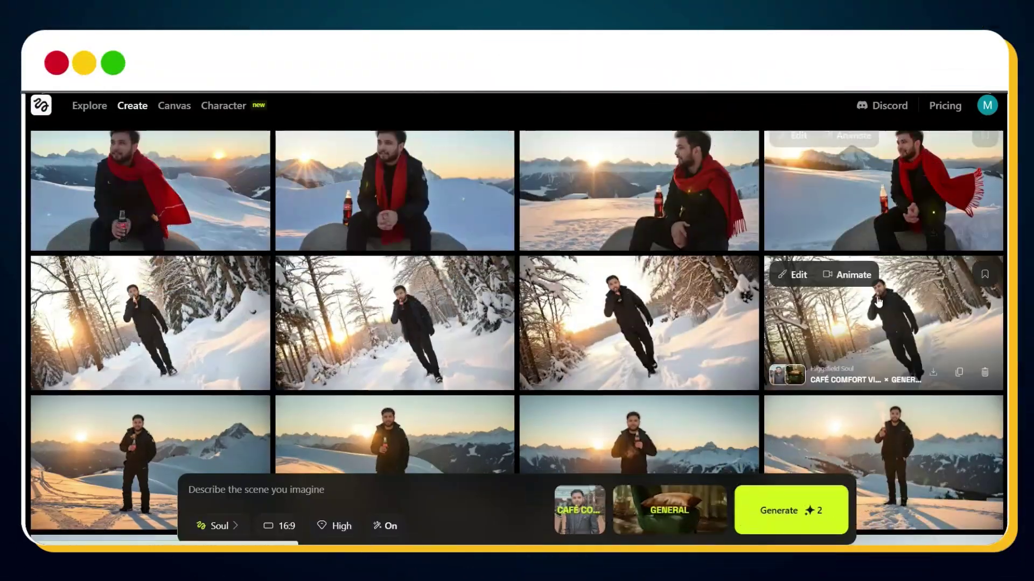
# Step: Open the seated red-scarf Coca-Cola image and reveal its full prompt under Edit Prompt
pyautogui.scroll(-5, 877, 301)
pyautogui.scroll(7, 878, 323)
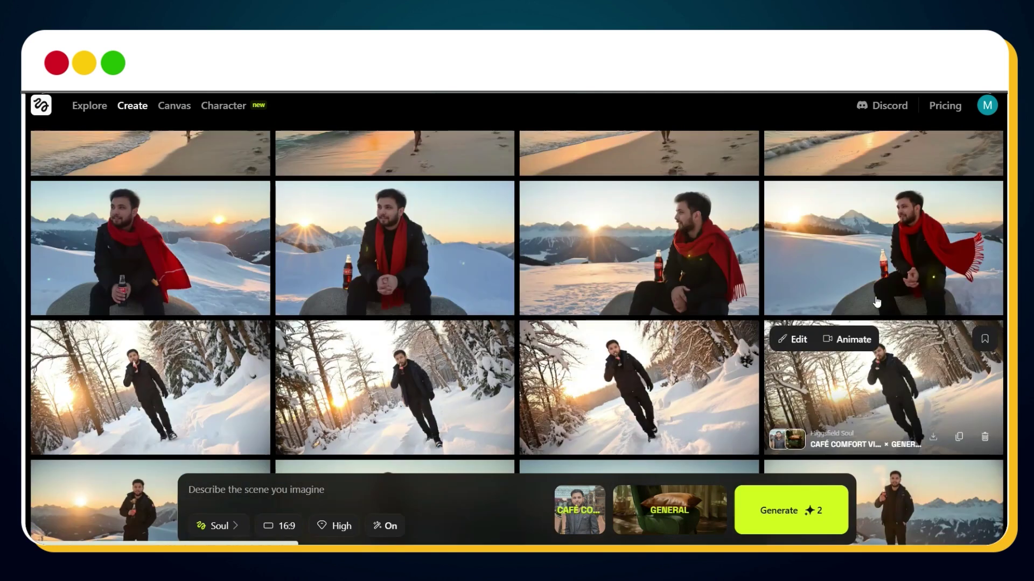
pyautogui.click(491, 204)
pyautogui.click(272, 463)
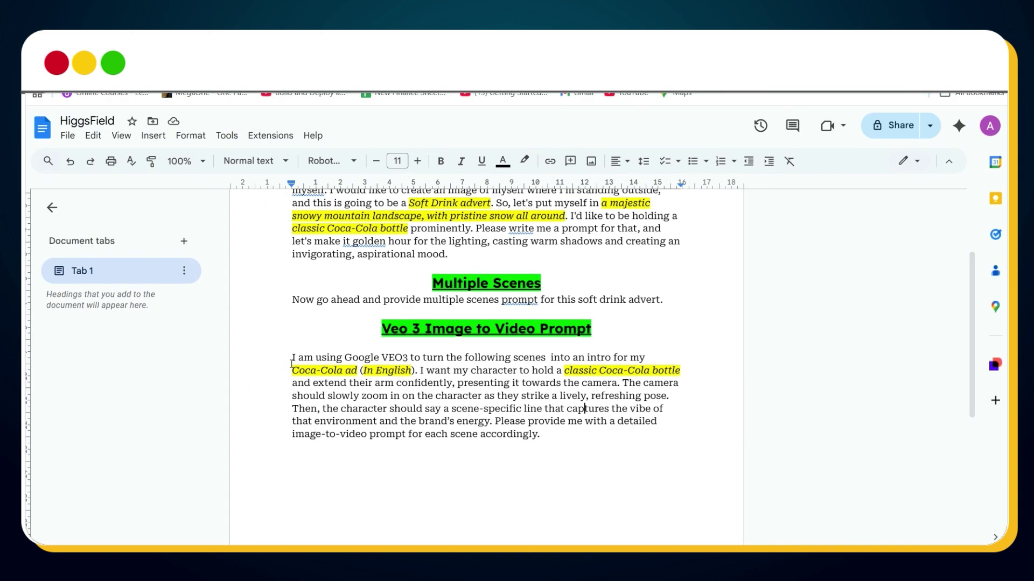
# Step: Paste the Docs VEO3 image-to-video paragraph into ChatGPT with a Scene: "" line below it
pyautogui.moveTo(291, 362); pyautogui.dragTo(585, 434)
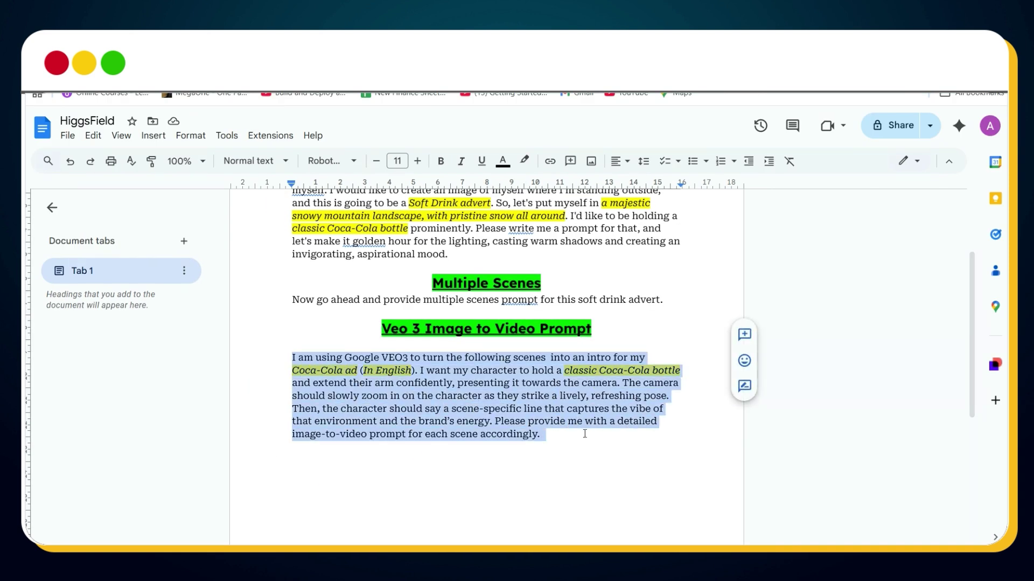
pyautogui.hotkey('ctrl', 'c')
pyautogui.hotkey('ctrl', 'Tab')
pyautogui.hotkey('ctrl', 'v')
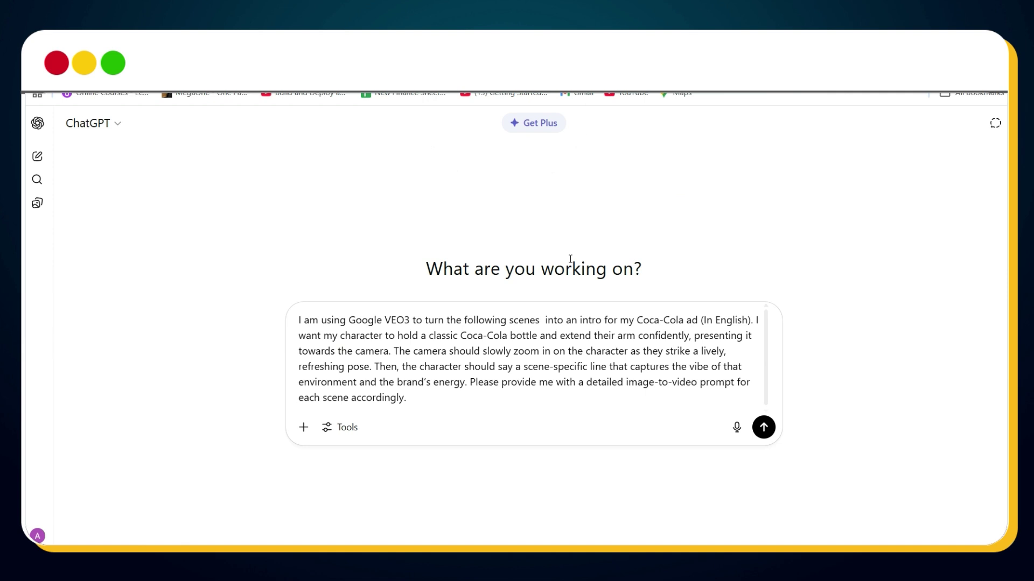
pyautogui.hotkey('shift', 'Return')
pyautogui.hotkey('shift', 'Return')
pyautogui.write('Scene: ""')
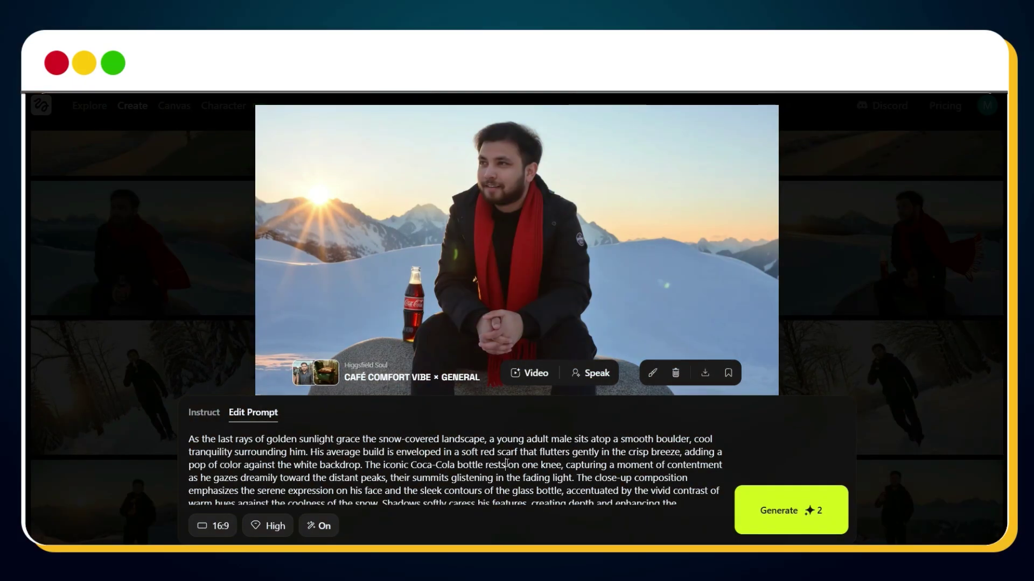
# Step: Insert the Higgsfield mountain-scene prompt inside the Scene quotes and send the request
pyautogui.hotkey('ctrl', 'a')
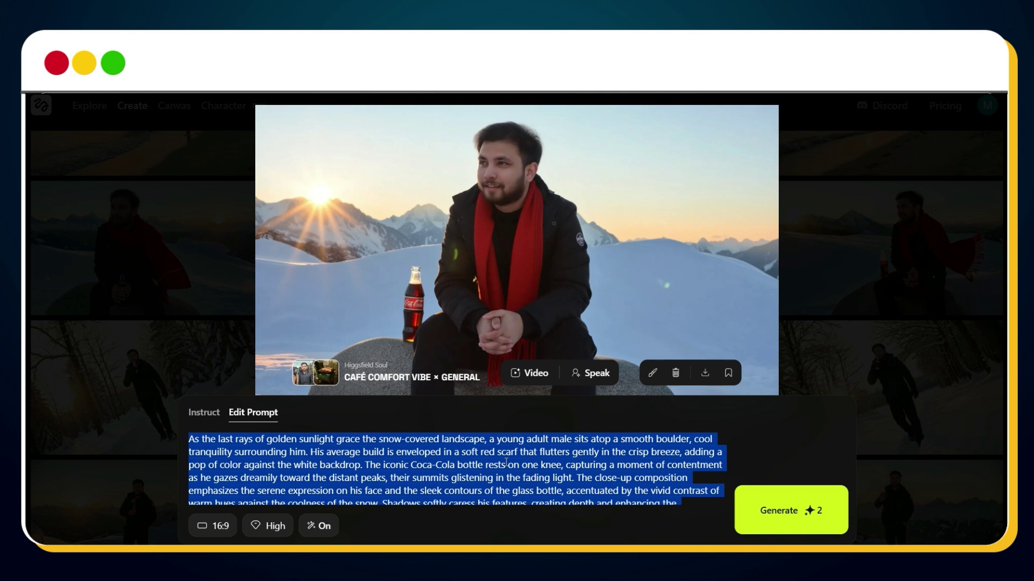
pyautogui.hotkey('alt', 'Tab')
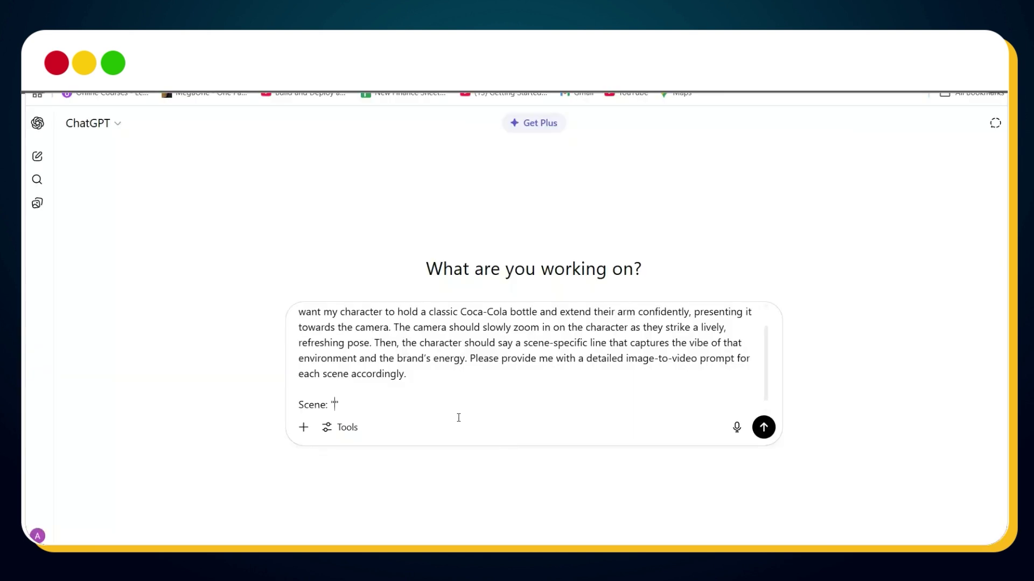
pyautogui.hotkey('ctrl', 'v')
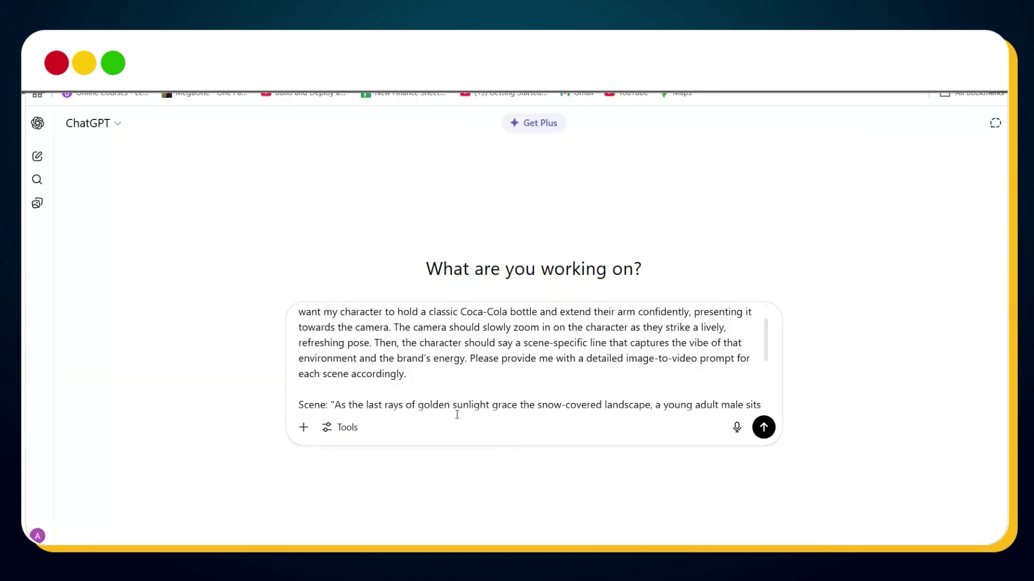
pyautogui.click(763, 427)
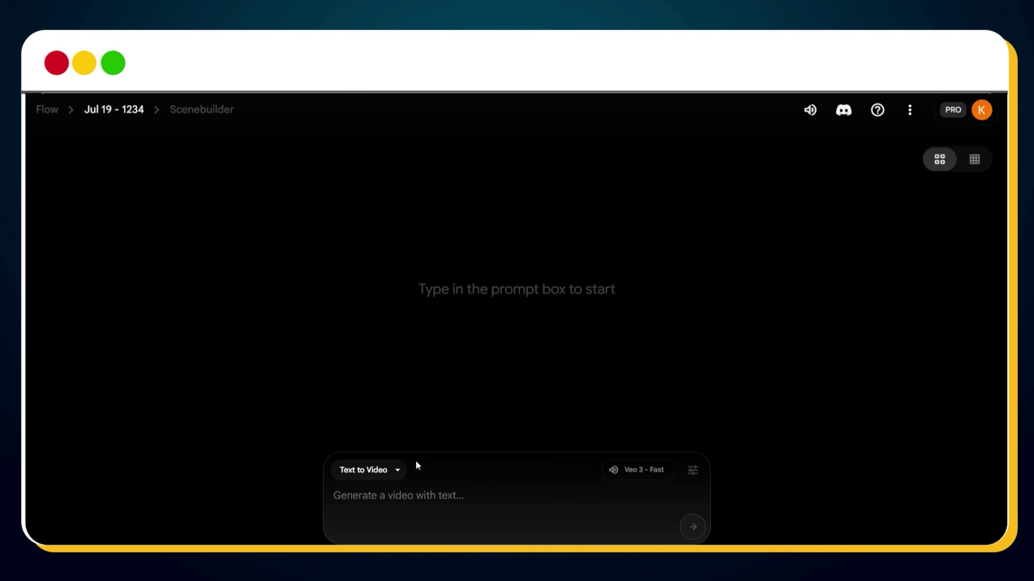
# Step: Switch to Frames to Video with the snowy-boulder image as the first frame
pyautogui.click(397, 471)
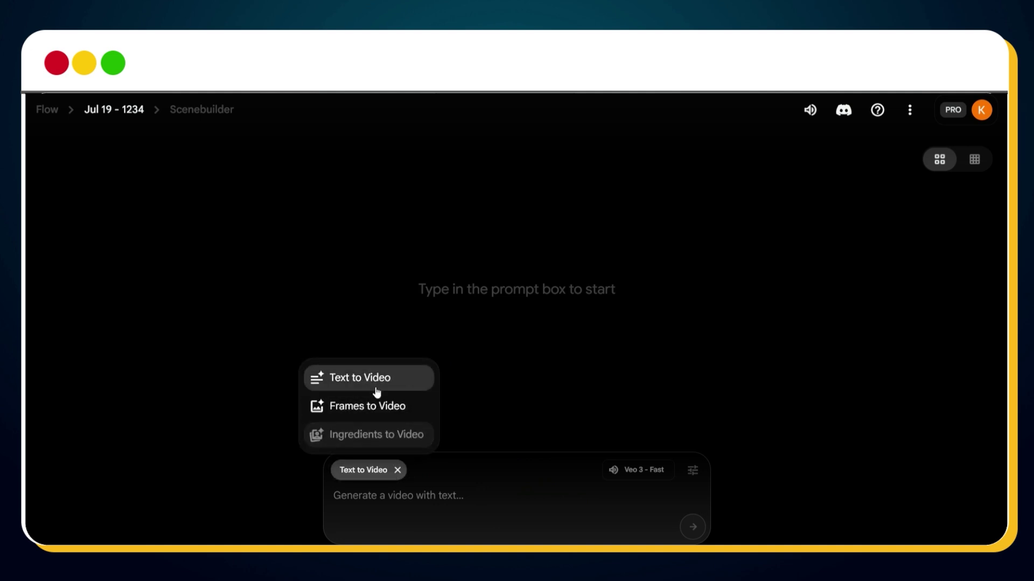
pyautogui.click(371, 406)
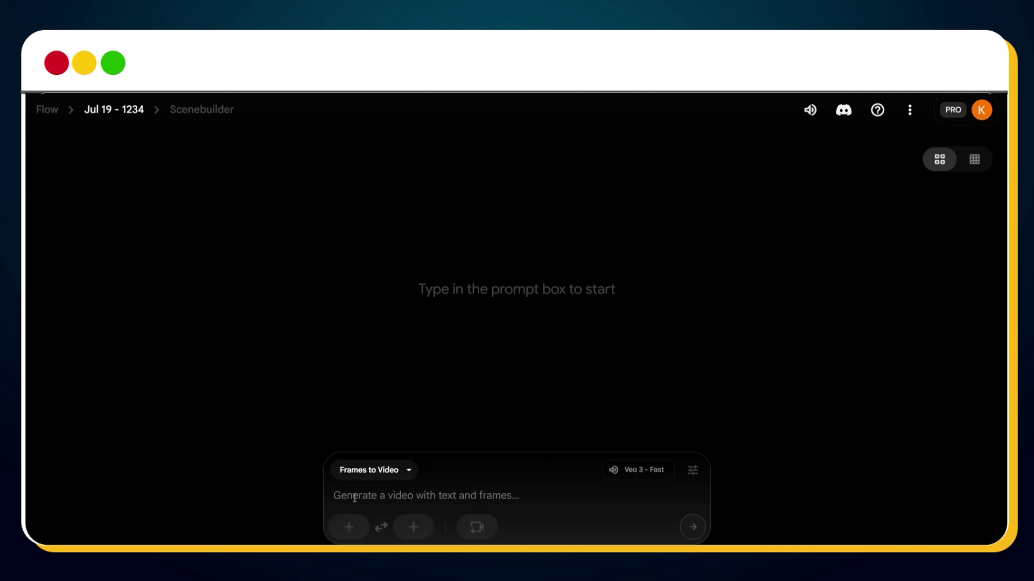
pyautogui.click(349, 527)
pyautogui.click(346, 258)
pyautogui.doubleClick(201, 221)
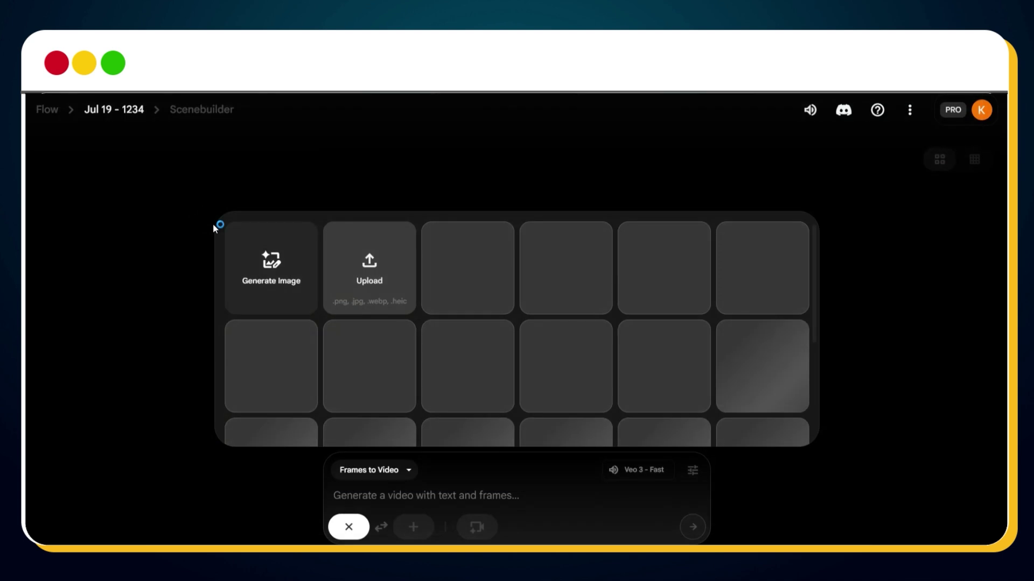
pyautogui.click(868, 489)
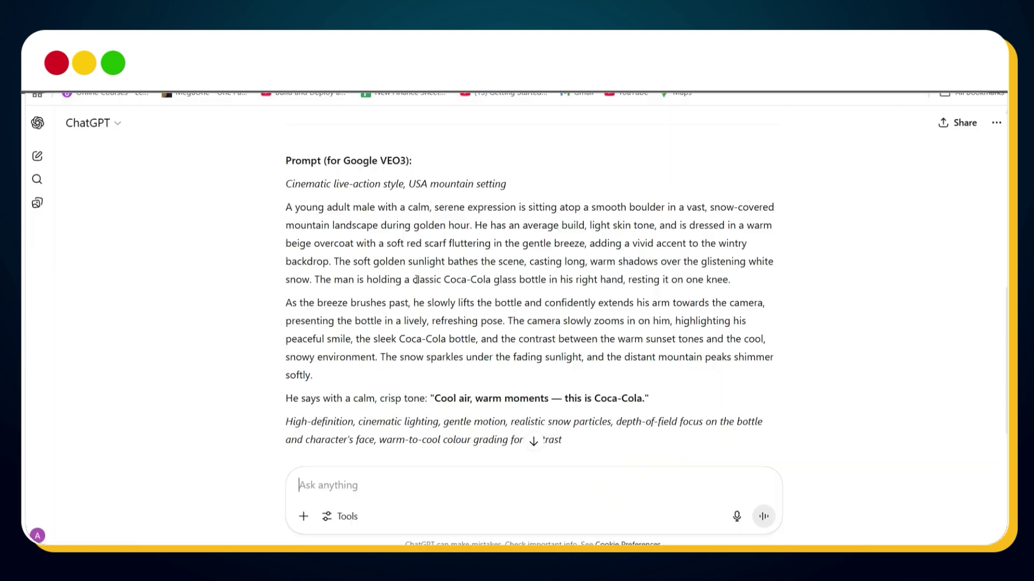
# Step: Paste ChatGPT's Coca-Cola video prompt and generate the clip
pyautogui.moveTo(289, 186); pyautogui.dragTo(710, 305)
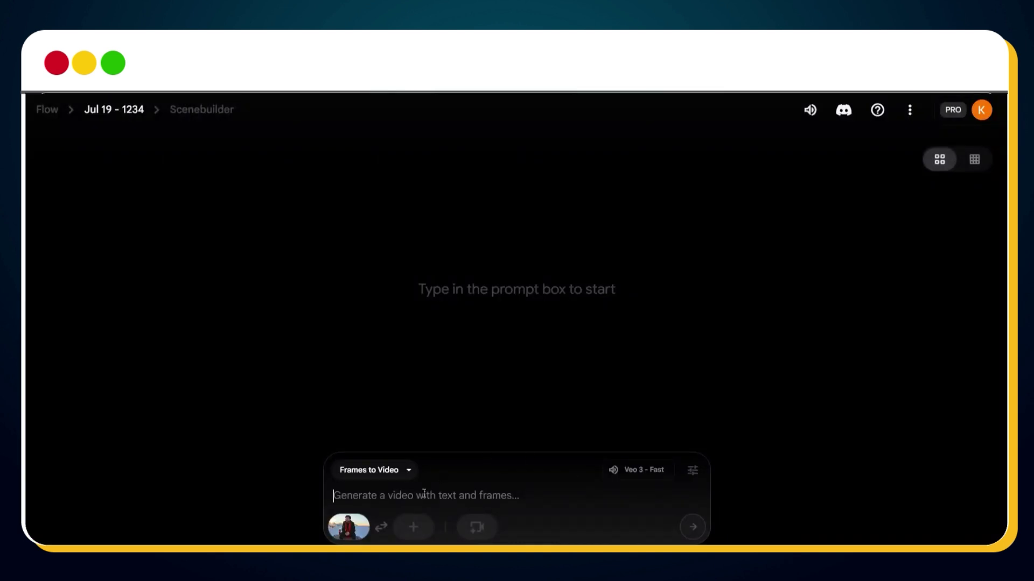
pyautogui.hotkey('ctrl', 'v')
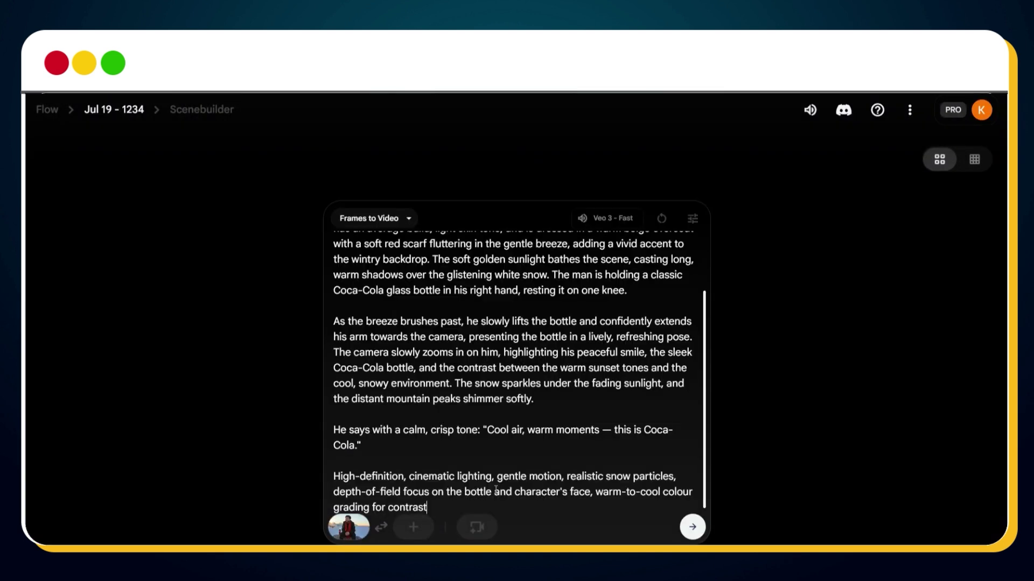
pyautogui.click(692, 526)
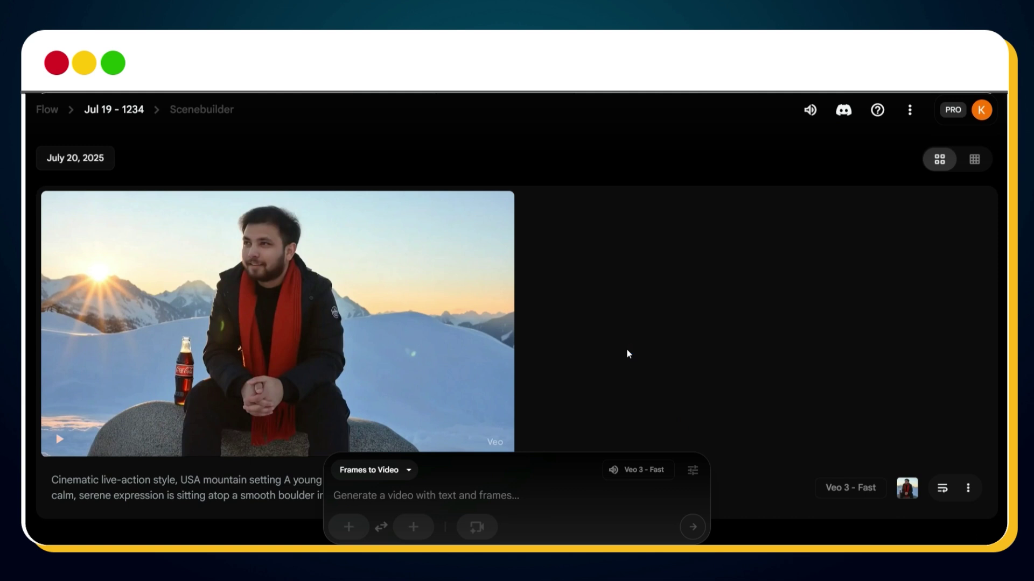
# Step: Preview the finished snowy mountain Coca-Cola clip in the project
pyautogui.moveTo(162, 414)
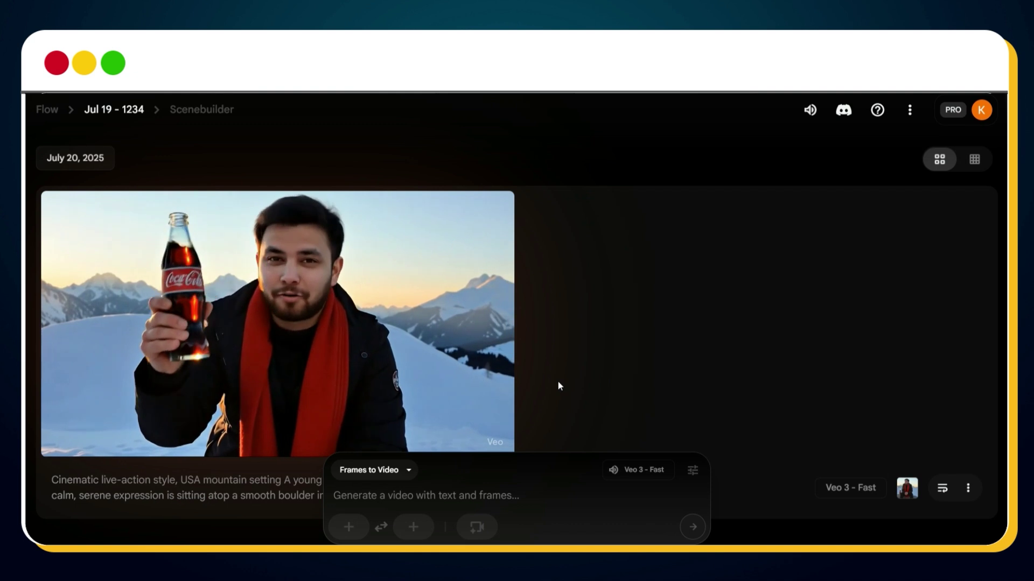
pyautogui.moveTo(65, 451)
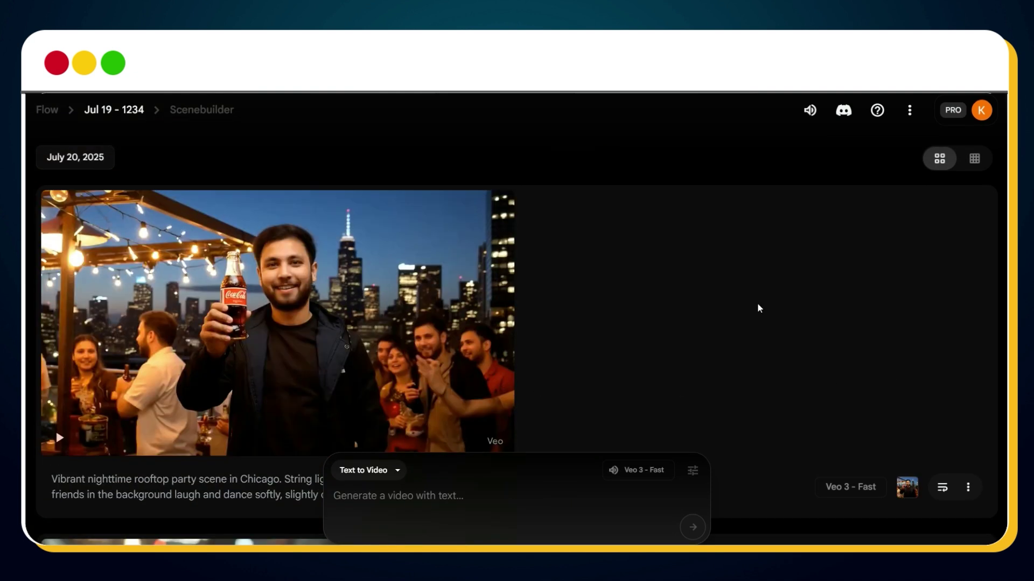
# Step: Scroll through the generated Coca-Cola video clips in the Flow project
pyautogui.scroll(-3, 757, 305)
pyautogui.scroll(-8, 759, 308)
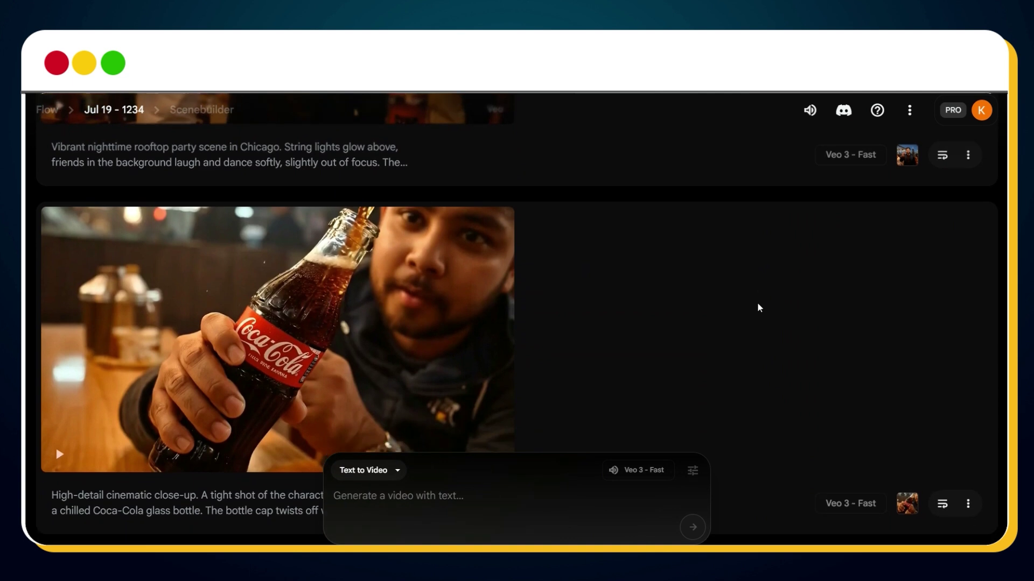
pyautogui.scroll(-6, 759, 308)
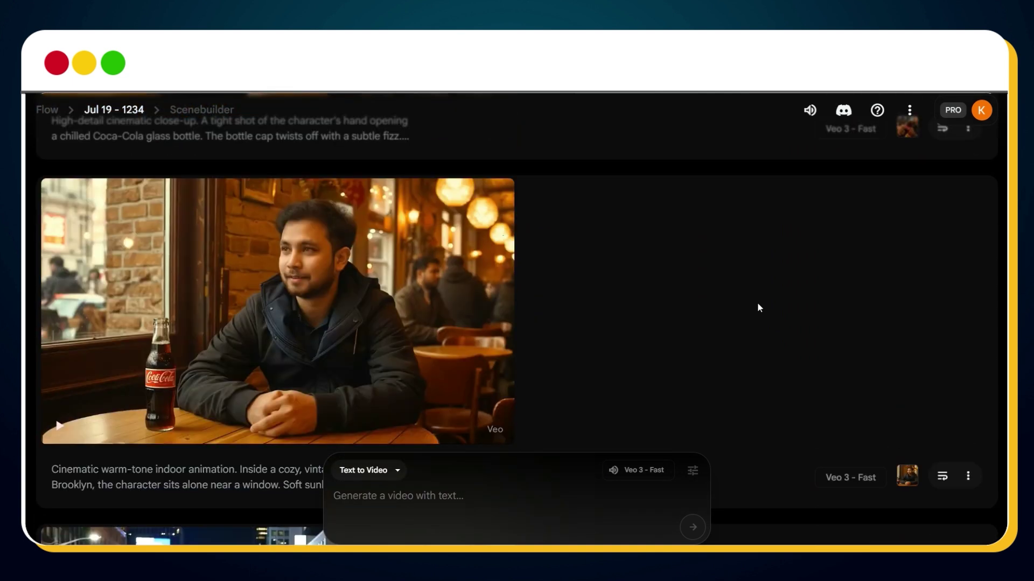
pyautogui.scroll(-6, 759, 308)
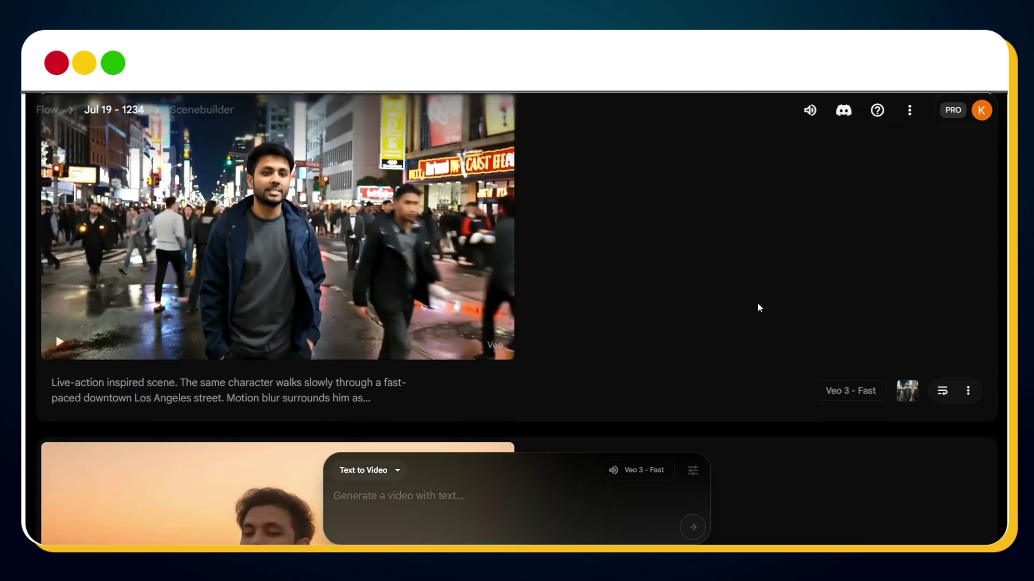
pyautogui.scroll(-2, 758, 308)
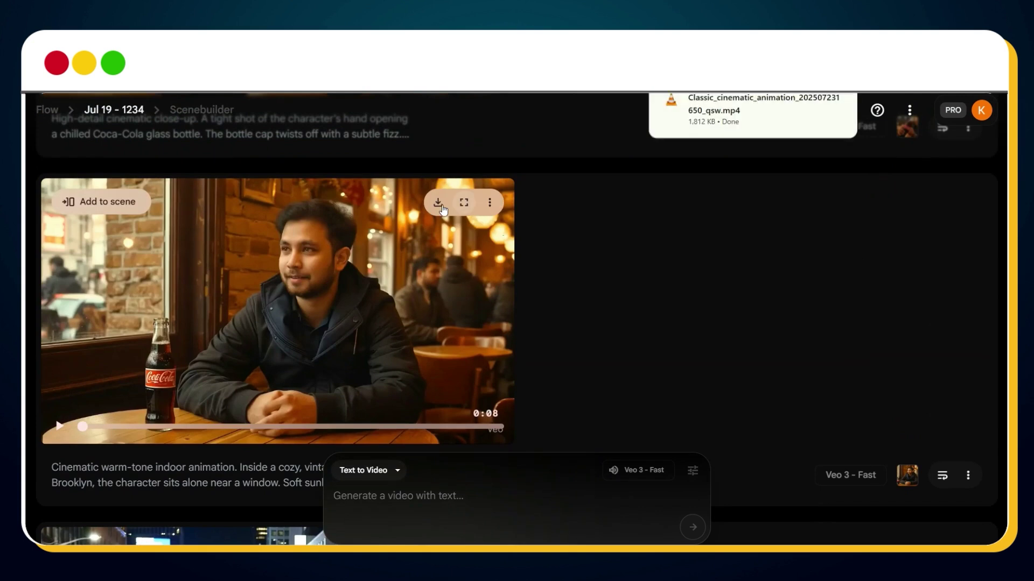
# Step: Download the café clip and open CloudConvert's MP4 to MP3 converter via a 'video to mp3 online and free' search
pyautogui.click(438, 228)
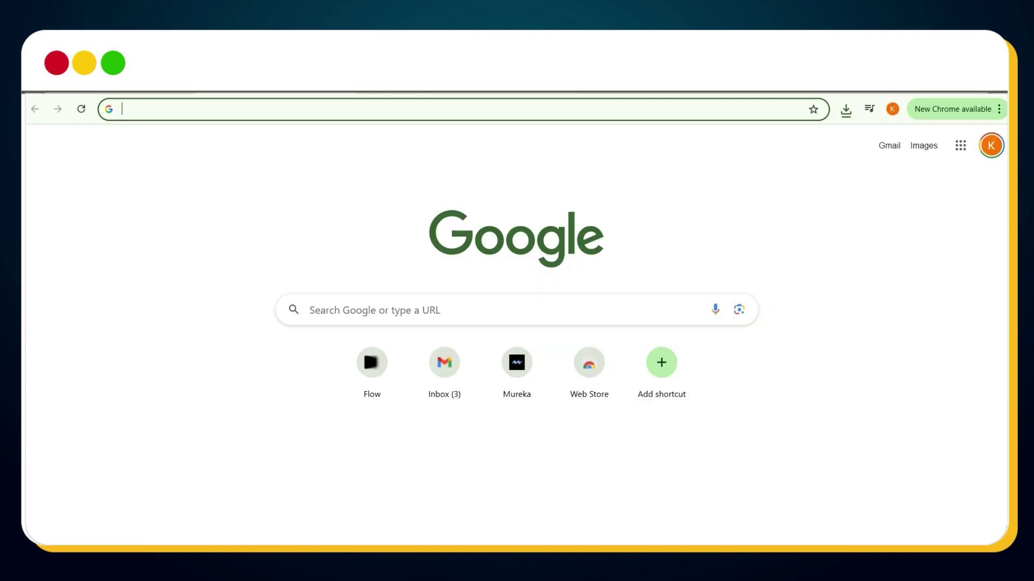
pyautogui.write('video')
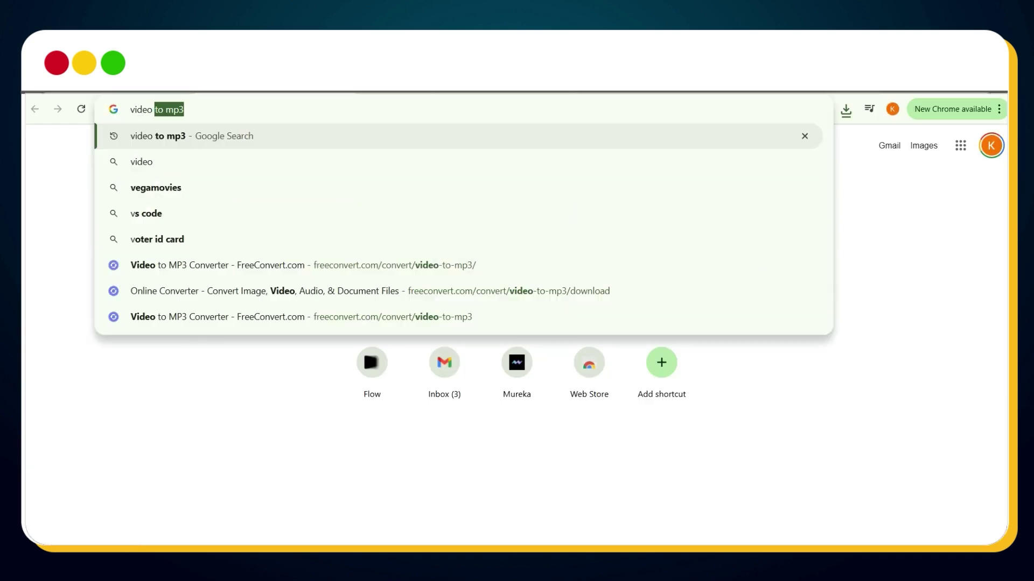
pyautogui.write(' to mp3 online and free')
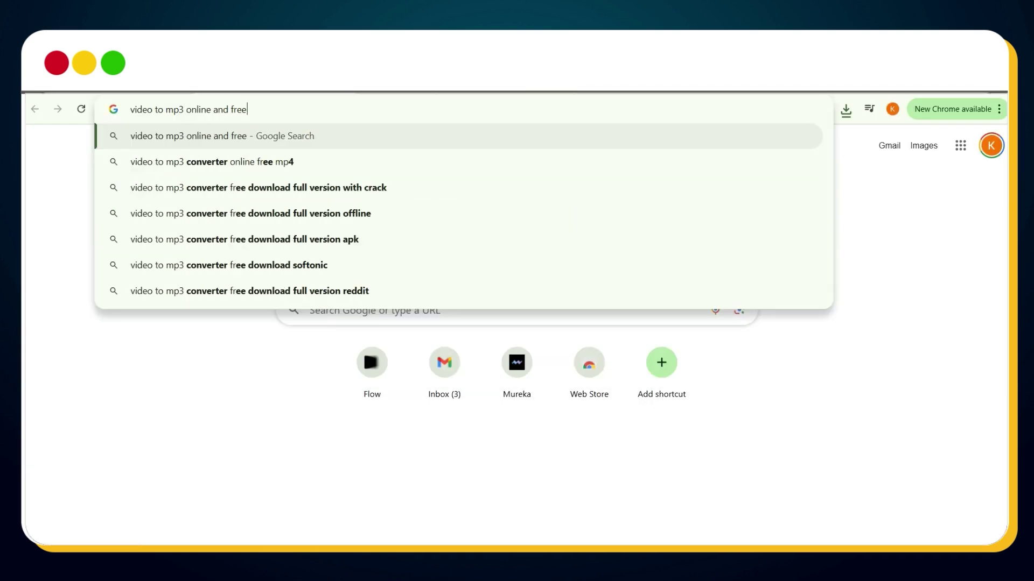
pyautogui.press('Return')
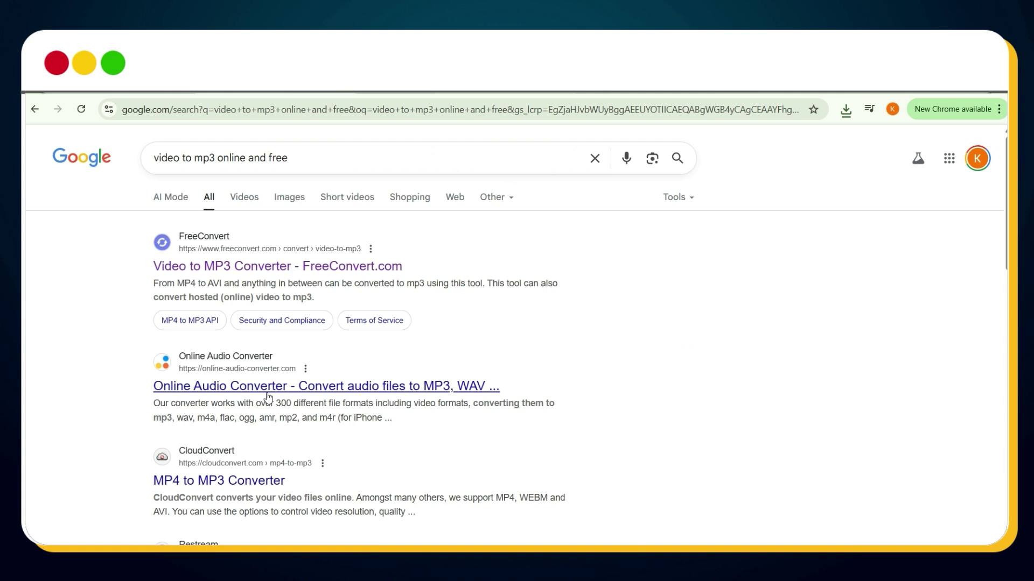
pyautogui.click(269, 481)
# Step: Convert the generated clip to MP3, download it, and save it as Audio_Scene_5
pyautogui.click(485, 366)
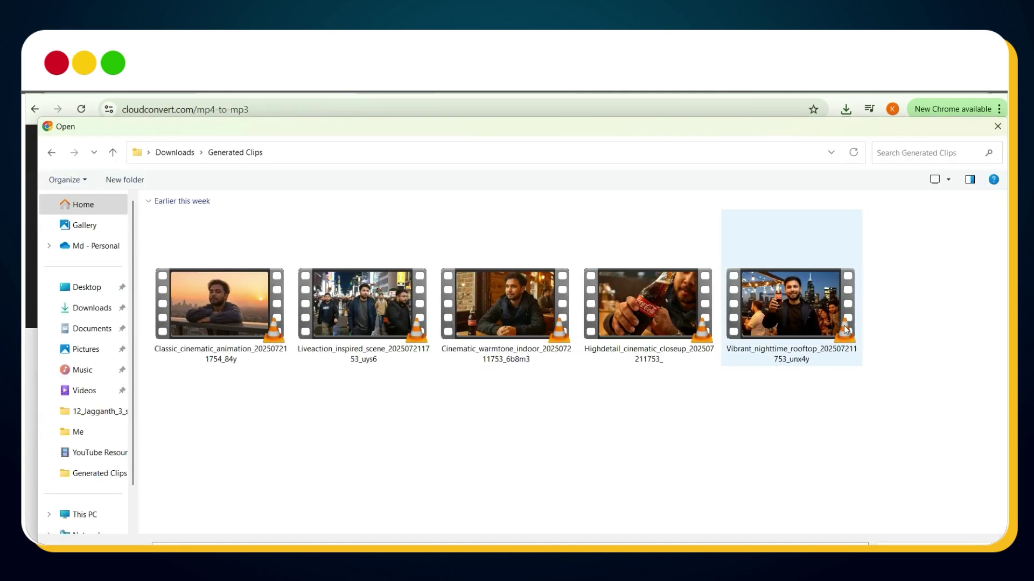
pyautogui.doubleClick(219, 300)
pyautogui.click(798, 424)
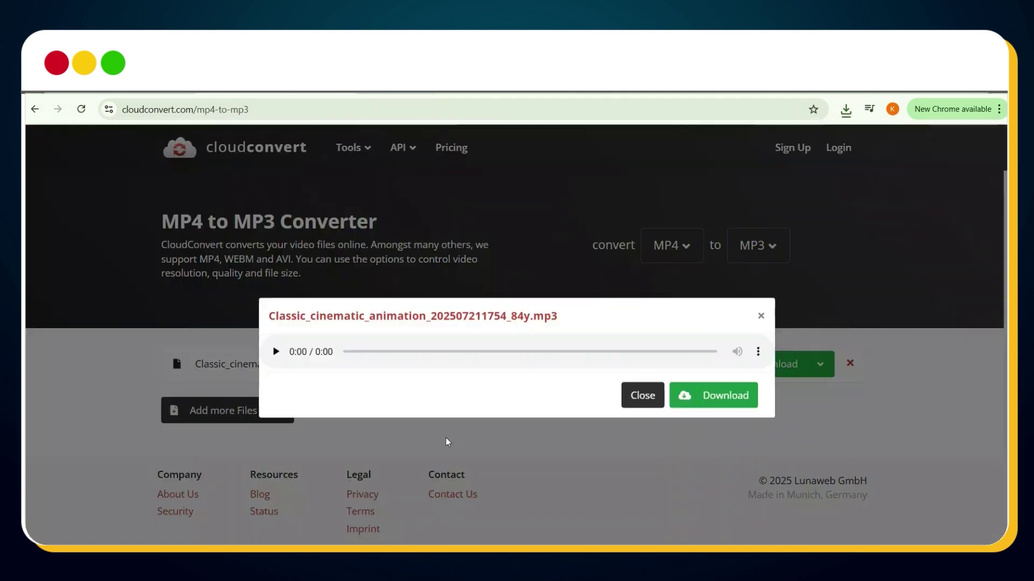
pyautogui.click(708, 399)
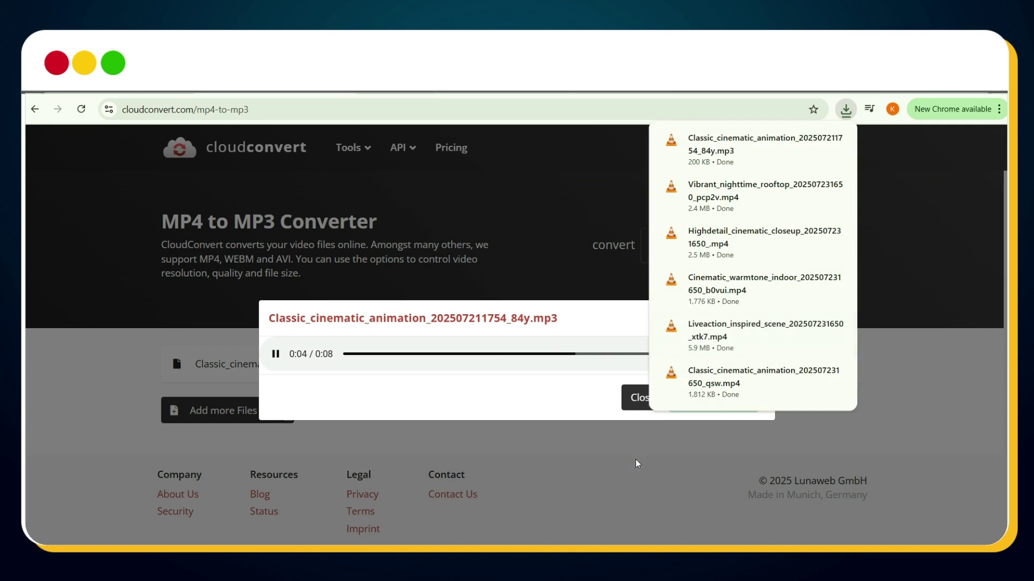
pyautogui.click(570, 461)
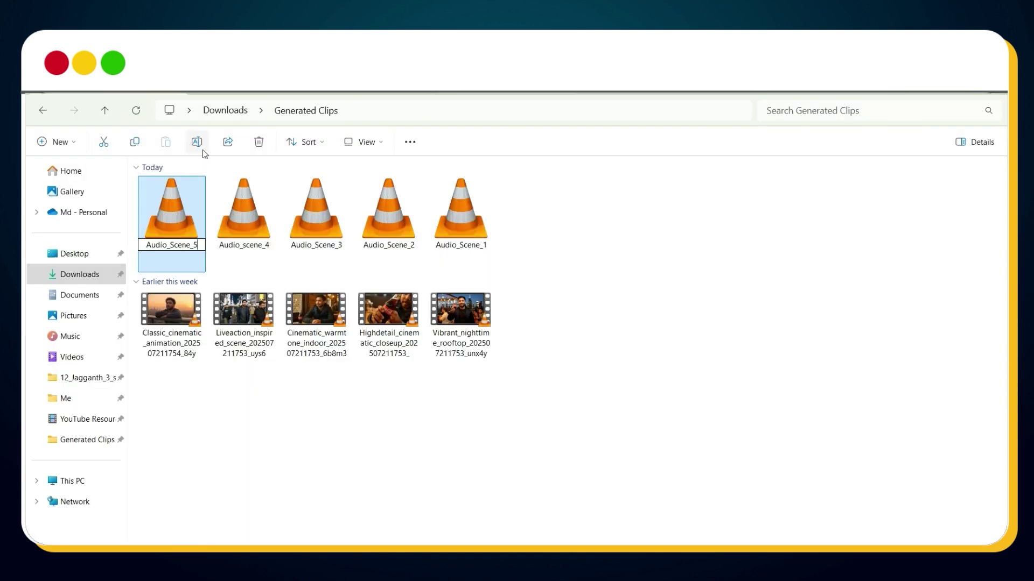
pyautogui.press('Return')
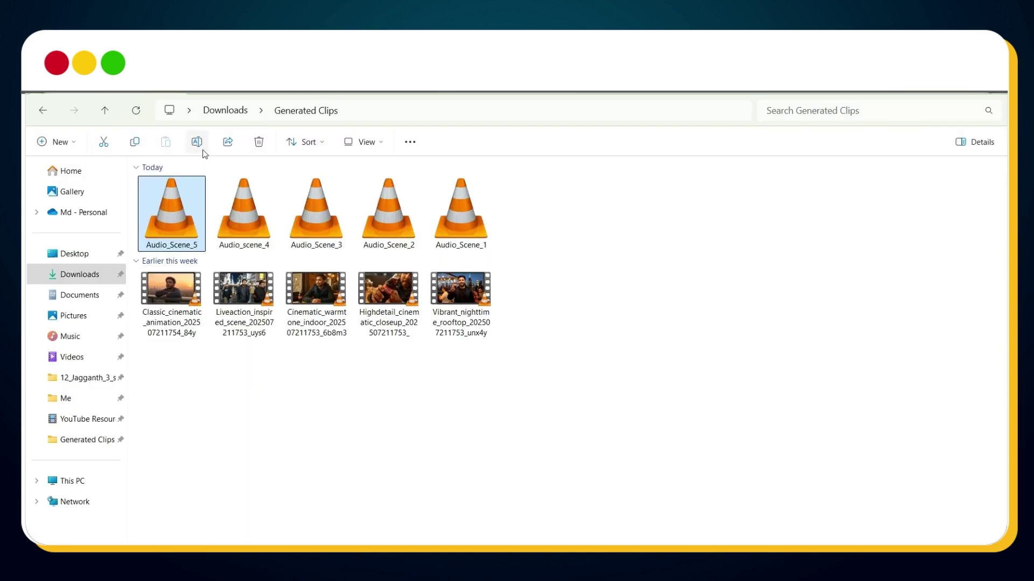
pyautogui.click(596, 443)
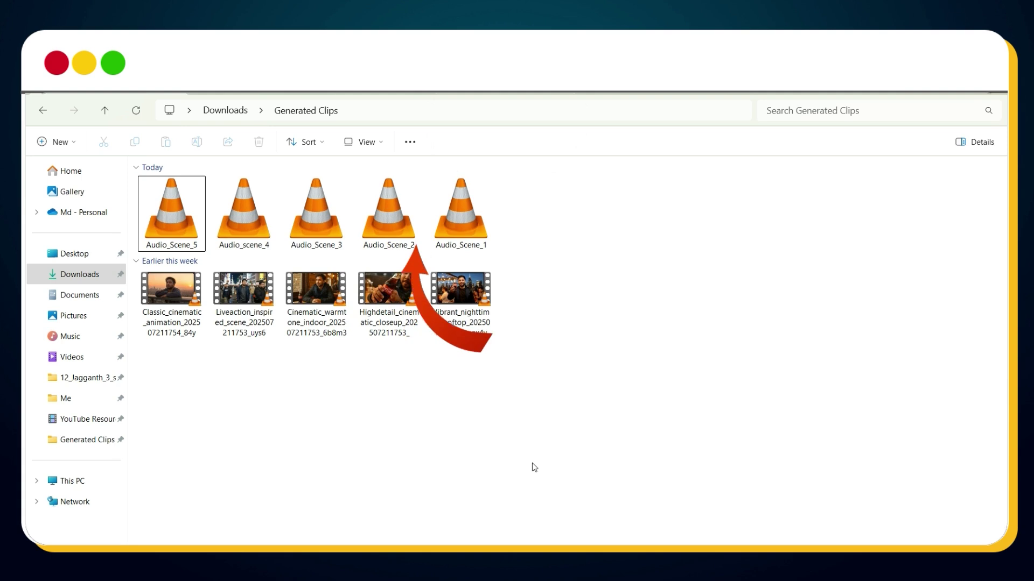
# Step: Go to ElevenLabs Voice Changer and upload Audio_Scene_1.mp3
pyautogui.write('elevea')
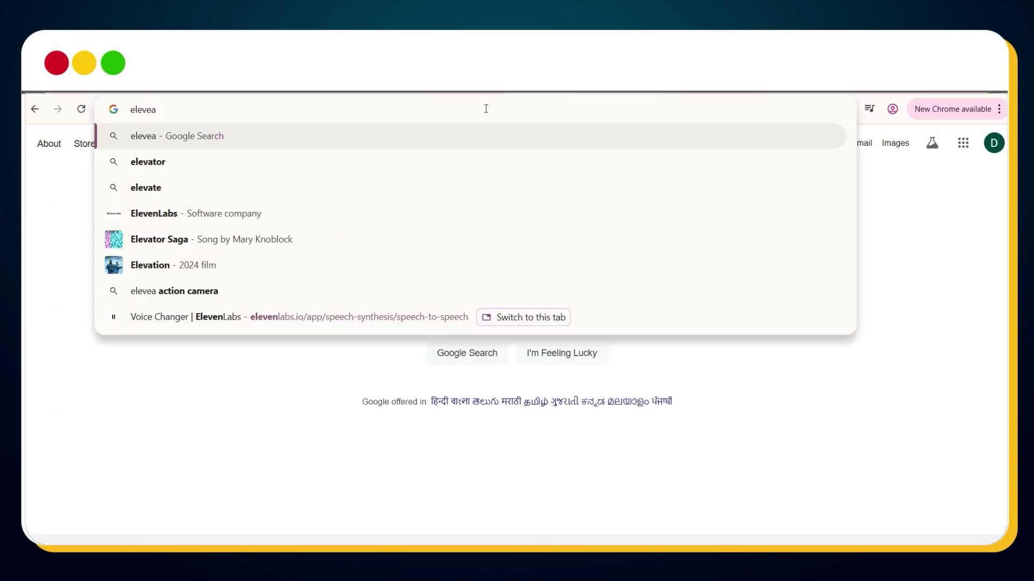
pyautogui.press('Down')
pyautogui.press('Down')
pyautogui.press('Down')
pyautogui.press('Down')
pyautogui.press('Return')
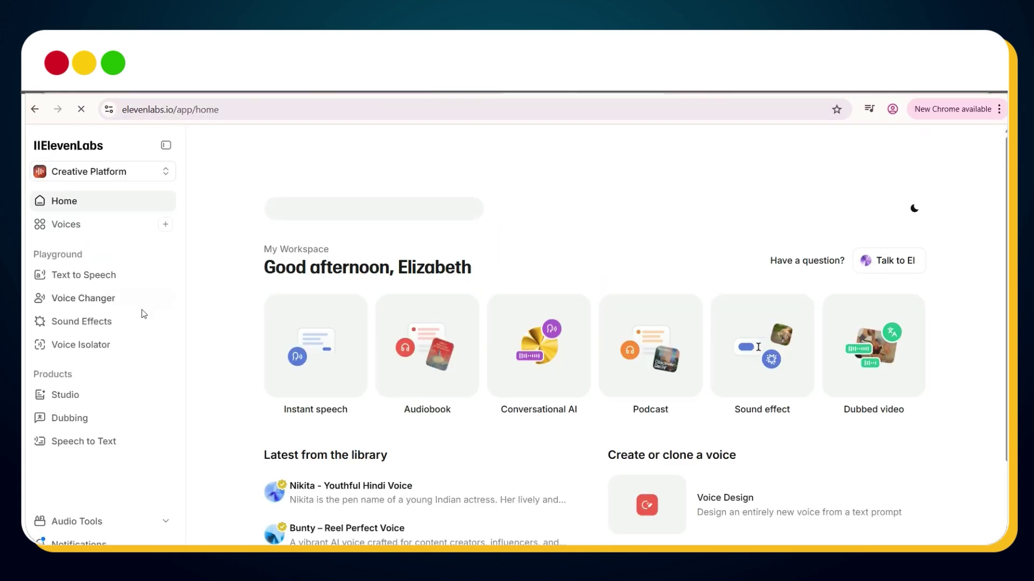
pyautogui.click(94, 305)
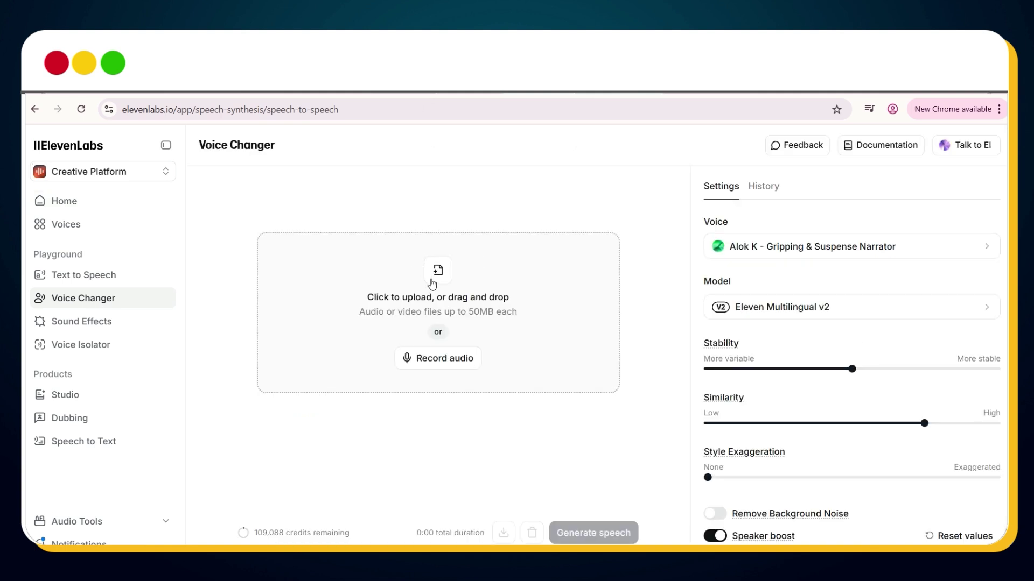
pyautogui.click(432, 284)
pyautogui.doubleClick(840, 339)
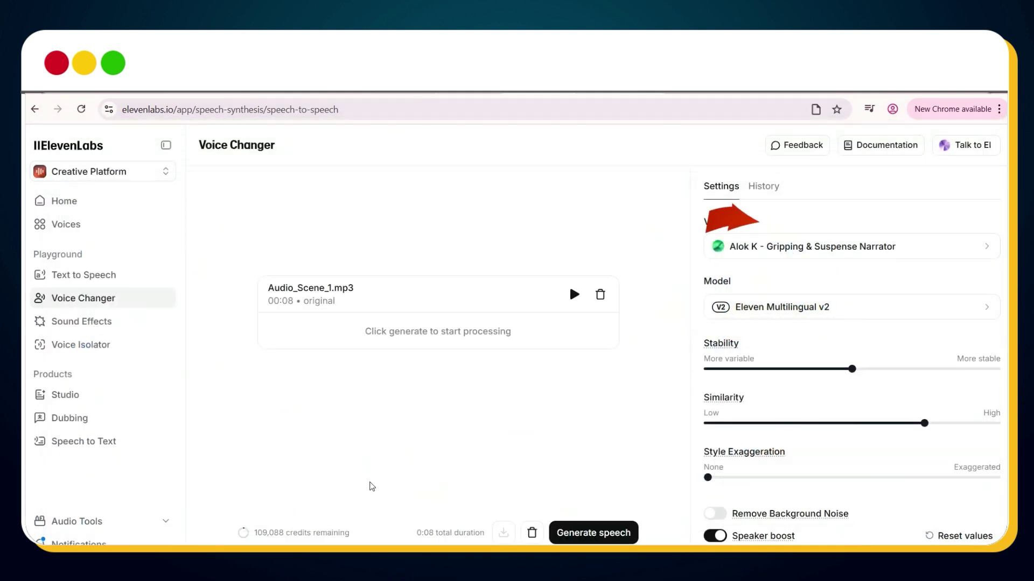
# Step: Search for 'ryan' and add the Ryan - Neutral British Accent voice
pyautogui.click(937, 256)
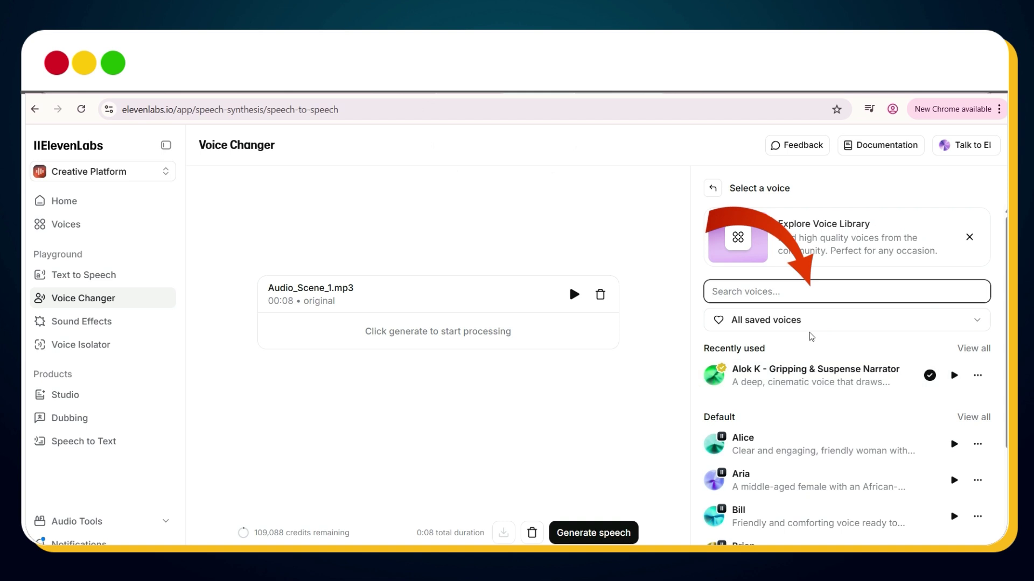
pyautogui.write('ryan')
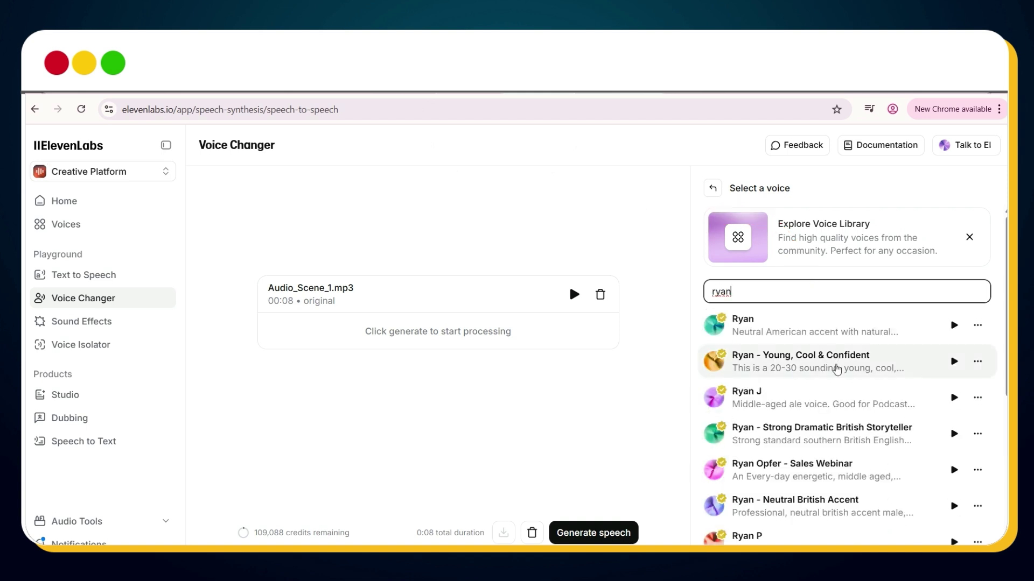
pyautogui.click(798, 509)
pyautogui.click(805, 491)
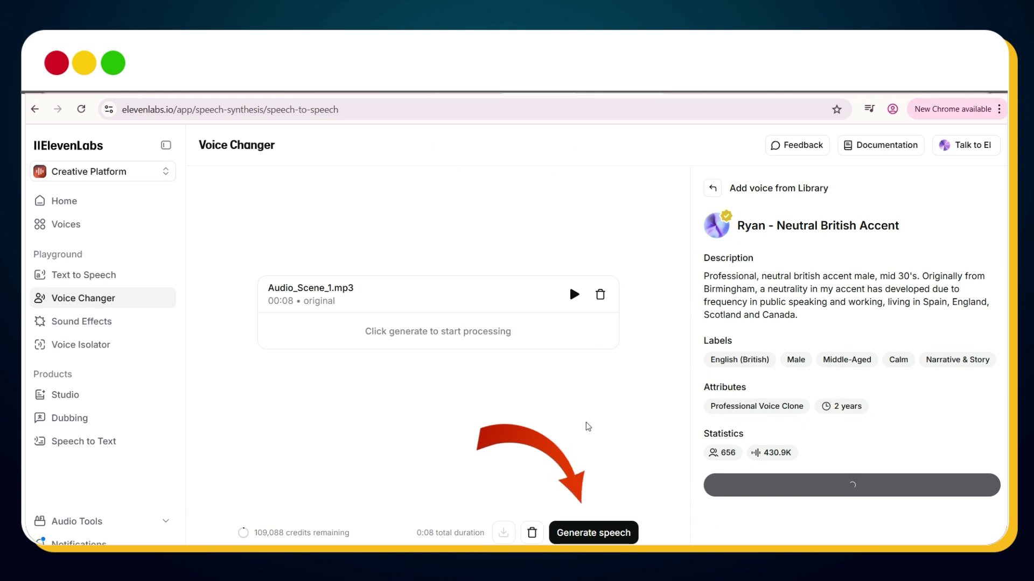
# Step: Generate the converted speech, play it back, and download it with its original name
pyautogui.click(593, 532)
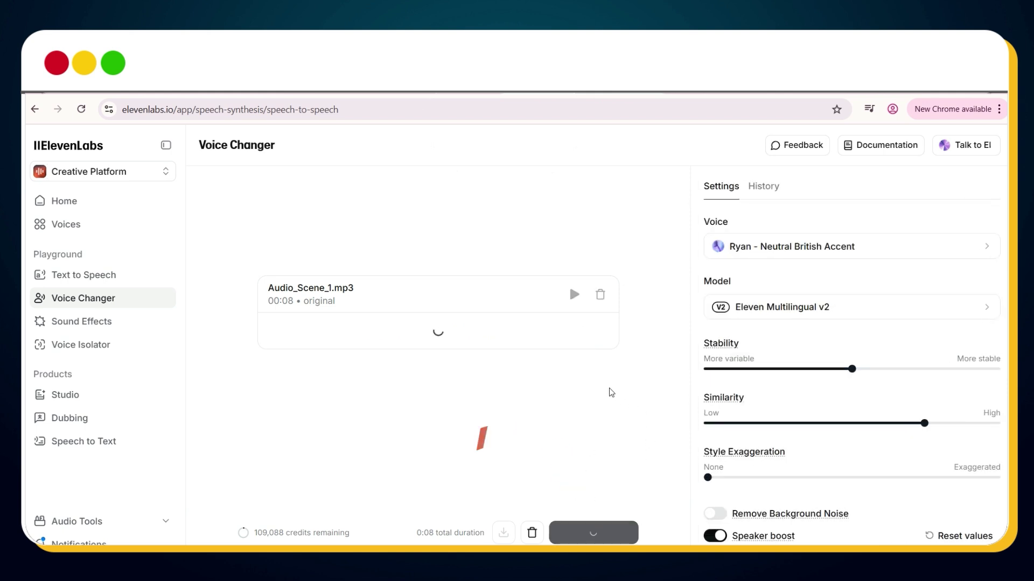
pyautogui.click(573, 306)
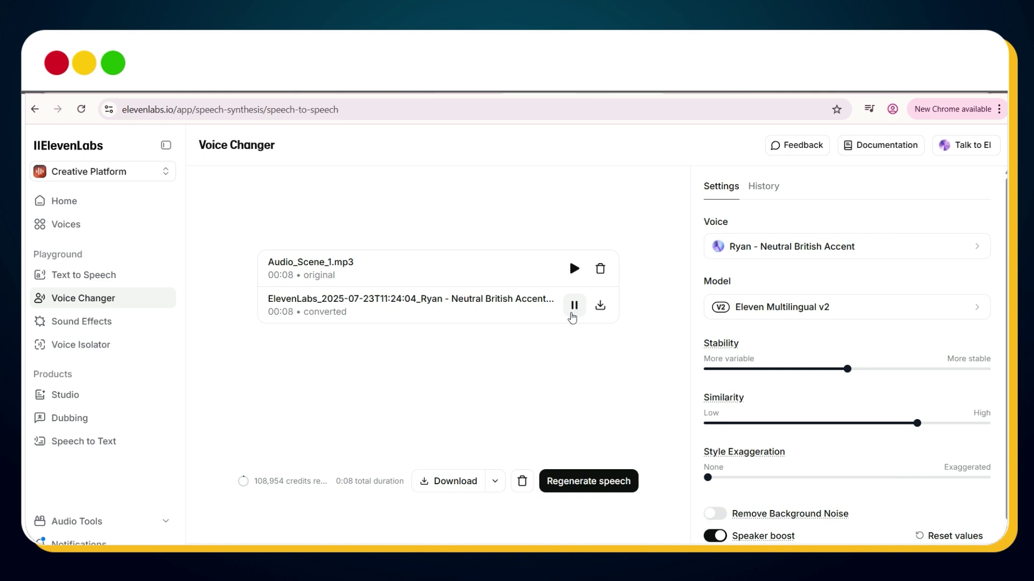
pyautogui.click(601, 312)
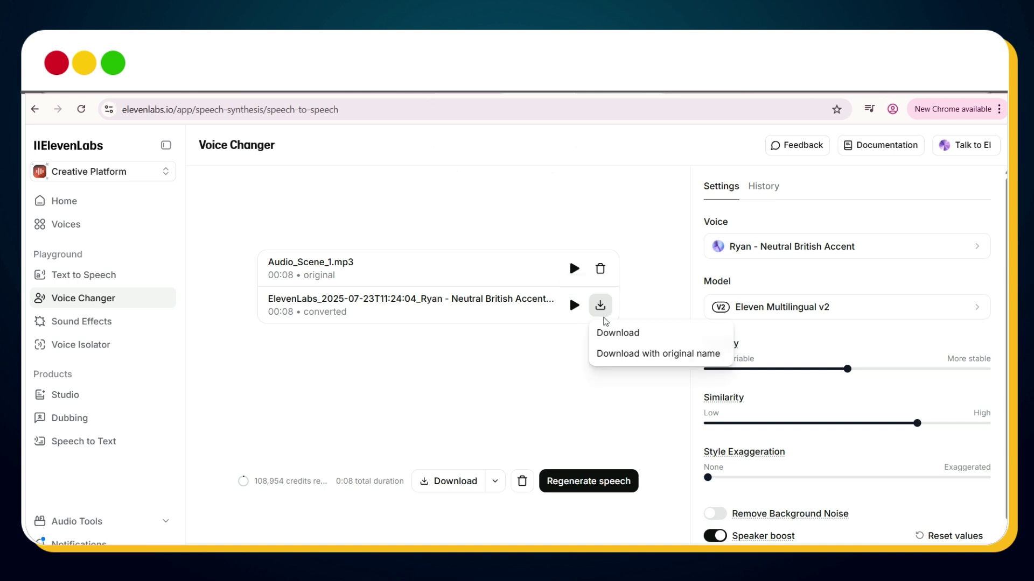
pyautogui.click(623, 359)
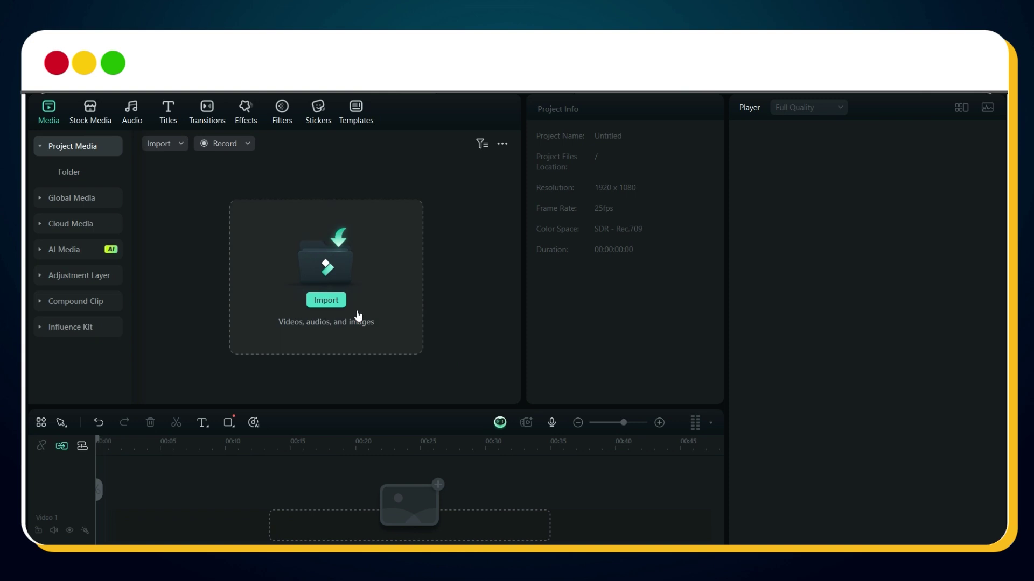
# Step: Import the five video clips and the five consistent audio files into Filmora
pyautogui.click(334, 299)
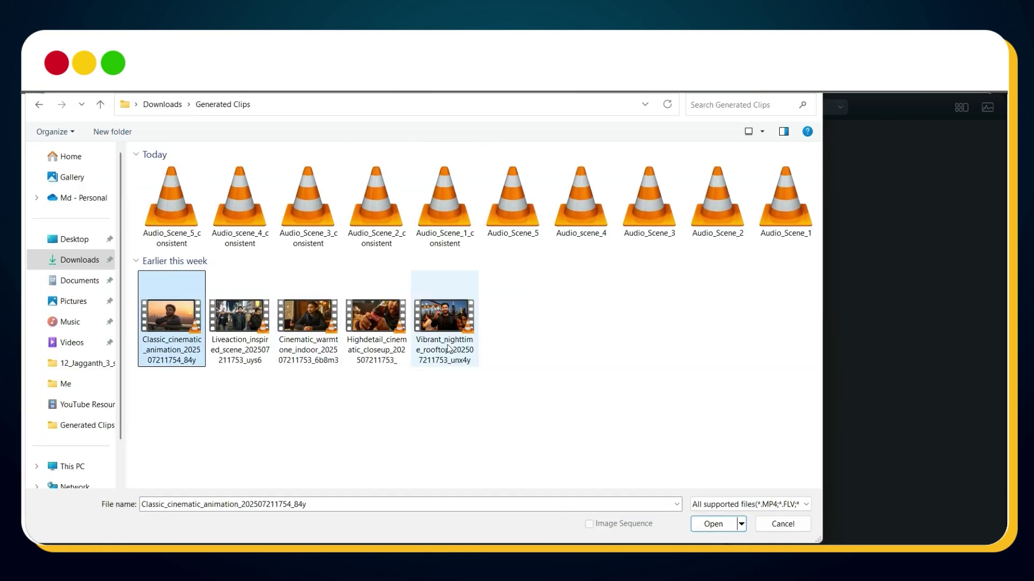
pyautogui.keyDown('shift'); pyautogui.click(449, 349); pyautogui.keyUp('shift')
pyautogui.moveTo(479, 253); pyautogui.dragTo(156, 210)
pyautogui.press('Return')
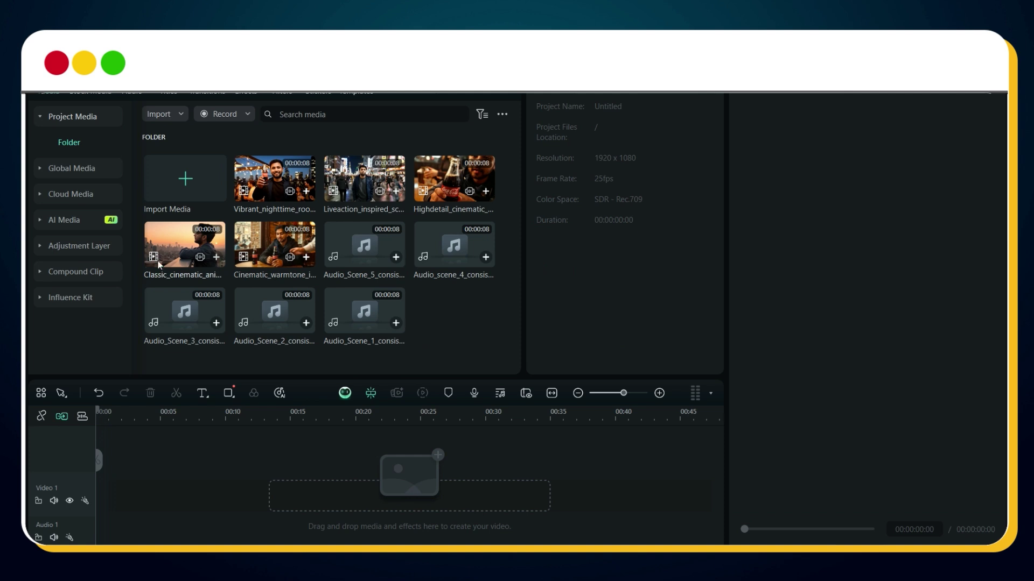
# Step: Place Classic_cinematic, Liveaction, Cinematic_warmtone, Highdetail and Vibrant_nighttime in order on Video 1
pyautogui.moveTo(185, 243); pyautogui.dragTo(146, 487)
pyautogui.click(575, 326)
pyautogui.moveTo(376, 187); pyautogui.dragTo(253, 487)
pyautogui.click(593, 327)
pyautogui.moveTo(275, 245); pyautogui.dragTo(355, 488)
pyautogui.moveTo(454, 177); pyautogui.dragTo(460, 488)
pyautogui.moveTo(578, 521); pyautogui.dragTo(571, 484)
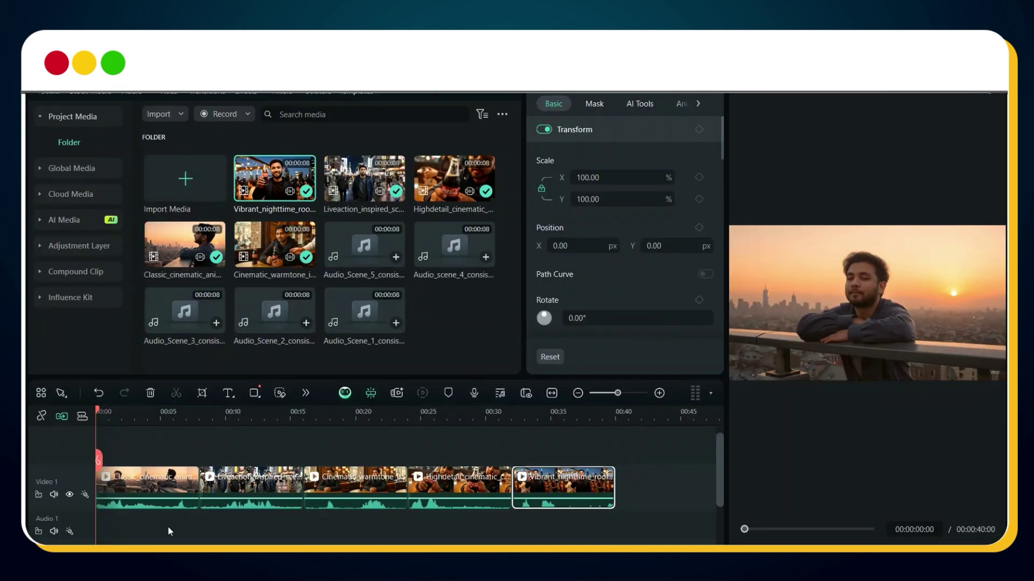
# Step: Detach the original audio from all five clips and delete it
pyautogui.hotkey('ctrl', 'alt', 'd')
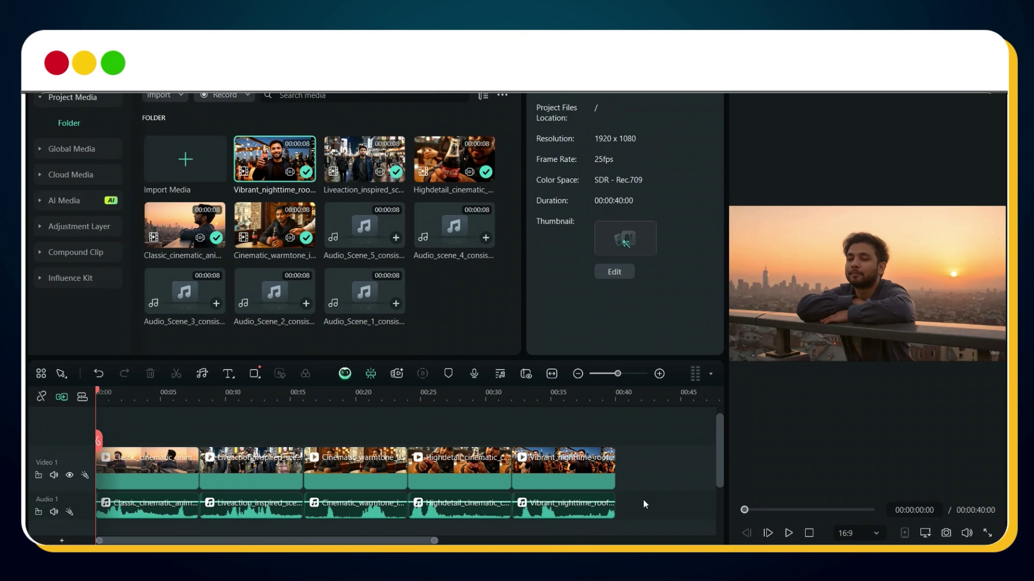
pyautogui.click(596, 513)
pyautogui.keyDown('shift'); pyautogui.click(193, 515); pyautogui.keyUp('shift')
pyautogui.press('Delete')
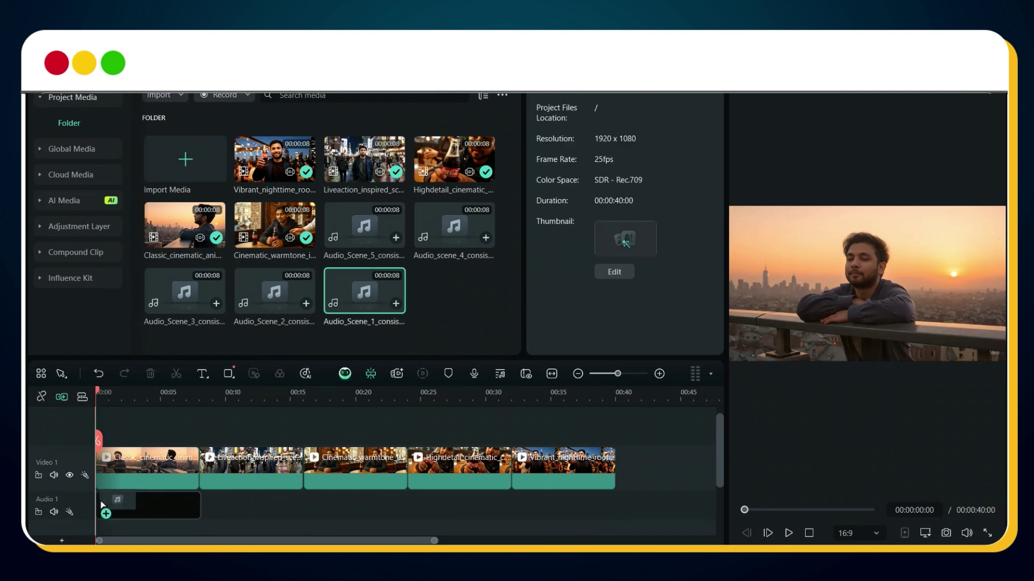
# Step: Lay the Audio_Scene files in sequence on Audio 1, then bring up the export settings
pyautogui.moveTo(103, 505); pyautogui.dragTo(103, 504)
pyautogui.moveTo(209, 504); pyautogui.dragTo(210, 504)
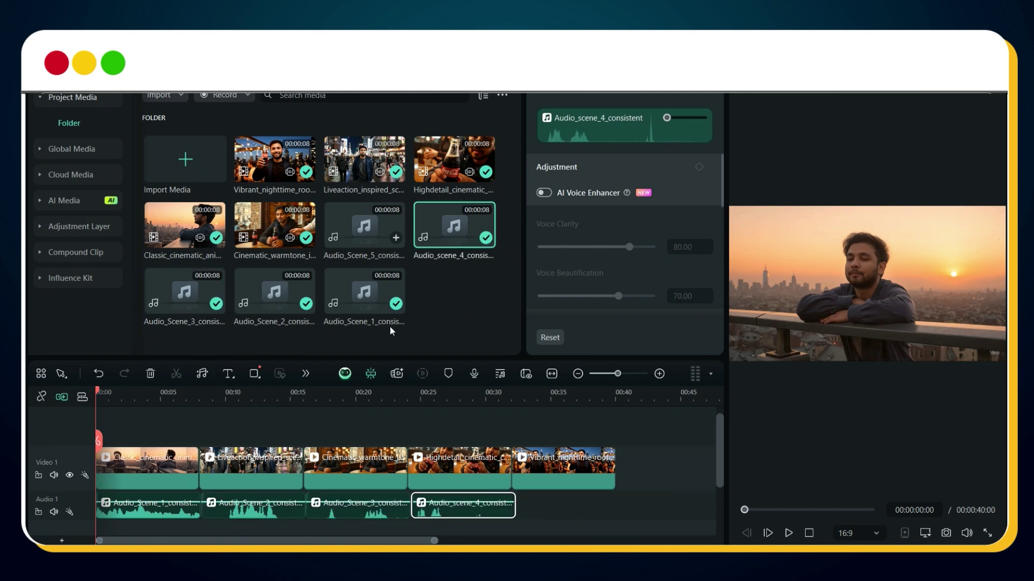
pyautogui.moveTo(512, 491); pyautogui.dragTo(516, 503)
pyautogui.hotkey('ctrl', 'z')
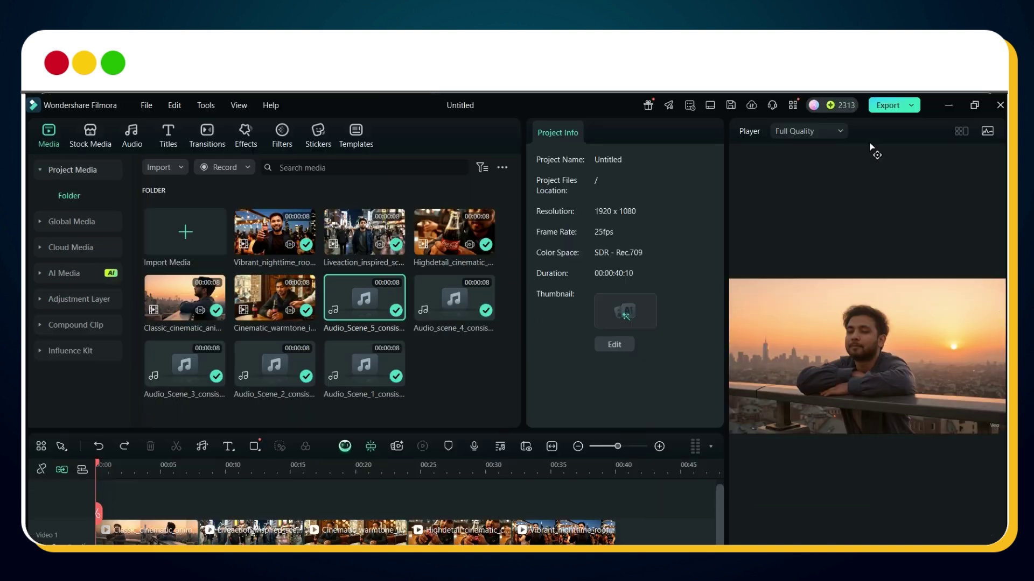
pyautogui.hotkey('ctrl', 'e')
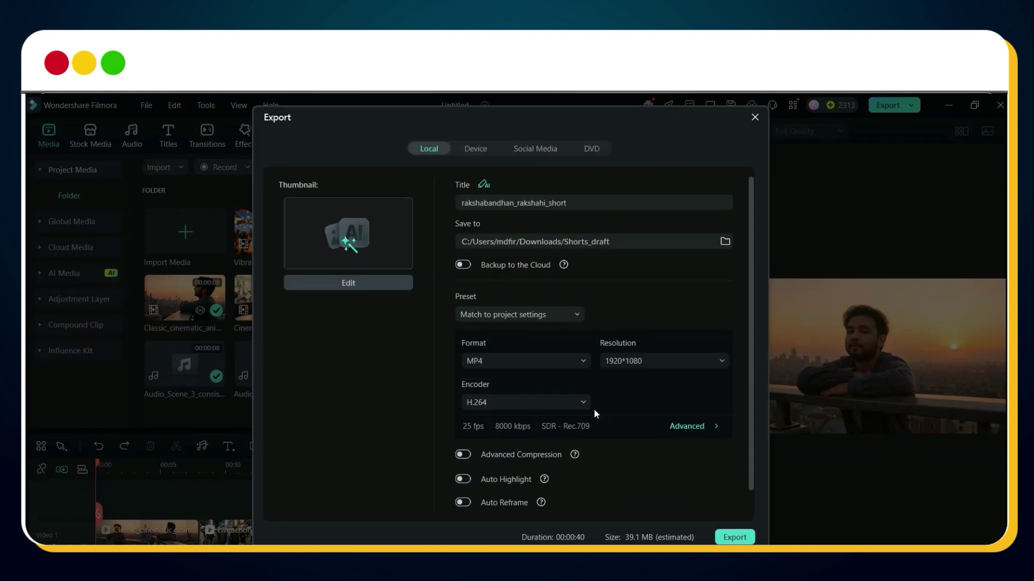